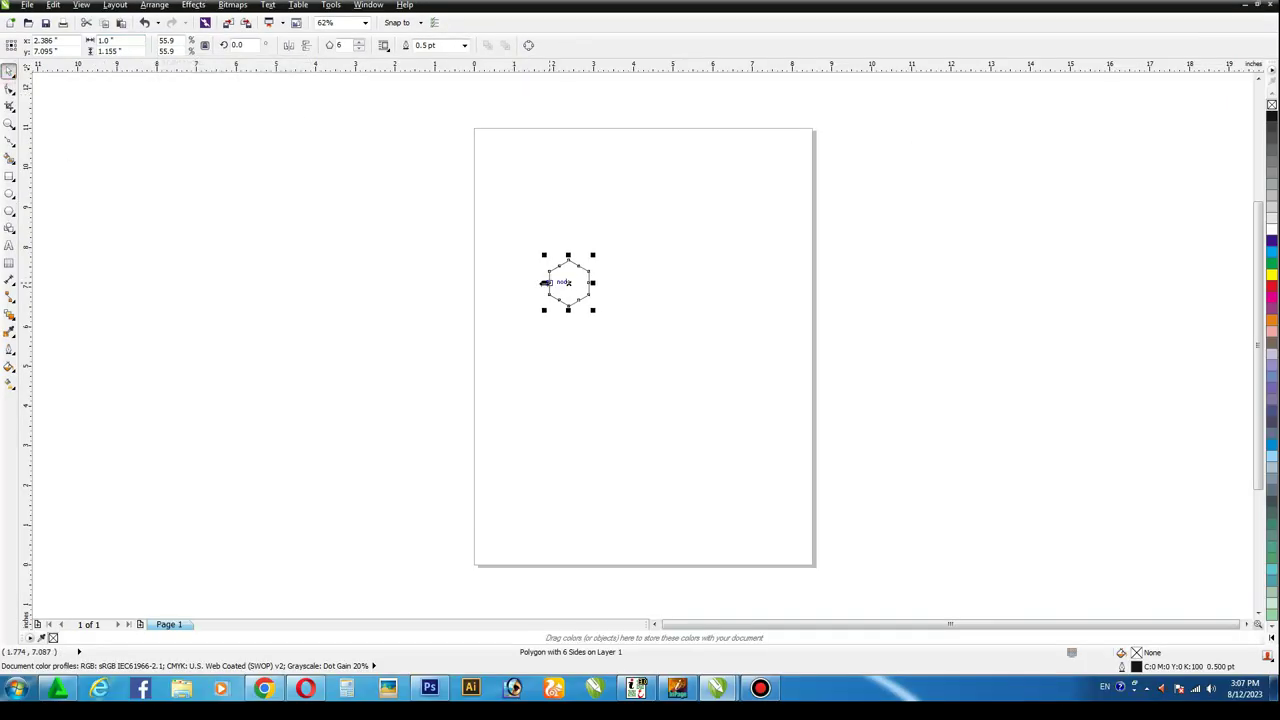
Copy the hexagon edge to edge towards the right, repeating the duplication until there is a row of seven.
left_click_drag(549, 281, 589, 283)
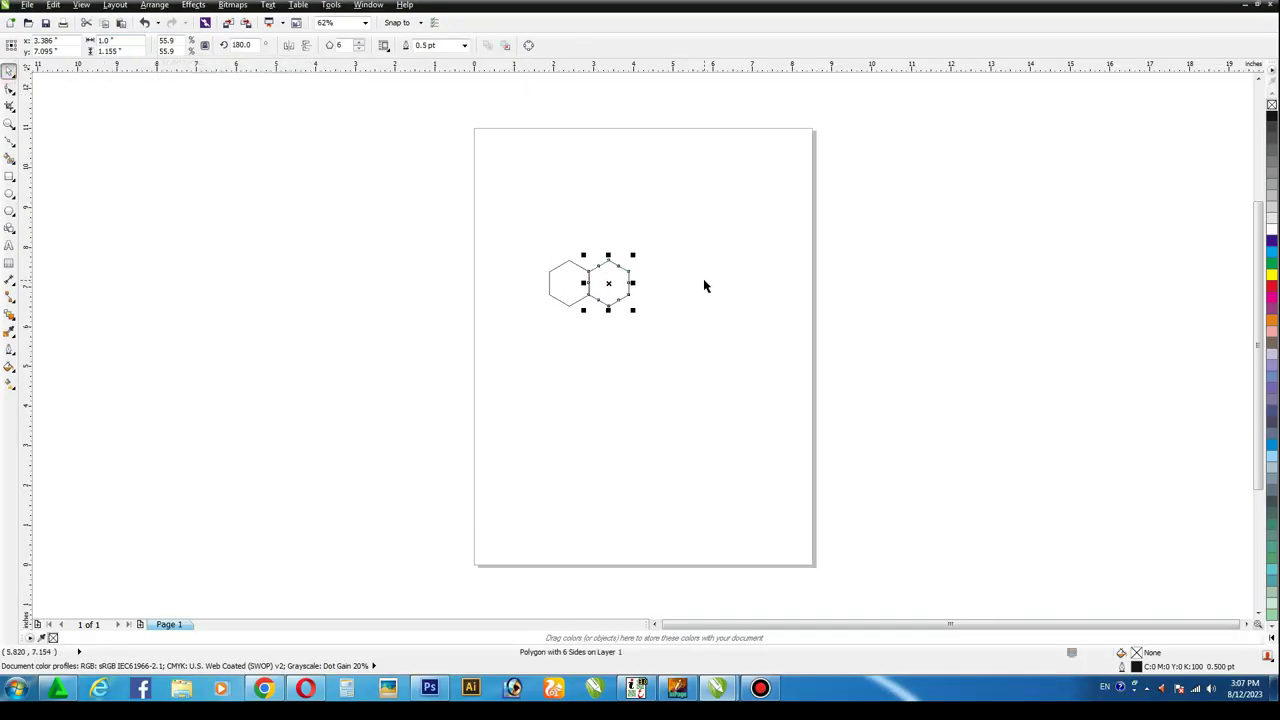
key("ctrl+r")
key("ctrl+r")
key("ctrl+r")
key("ctrl+r")
key("ctrl+r")
Move the whole row of seven hexagons up and left, centred at about X 4.19 in, Y 7.45 in.
left_click(832, 248)
left_click_drag(911, 243, 528, 348)
left_click_drag(731, 289, 680, 276)
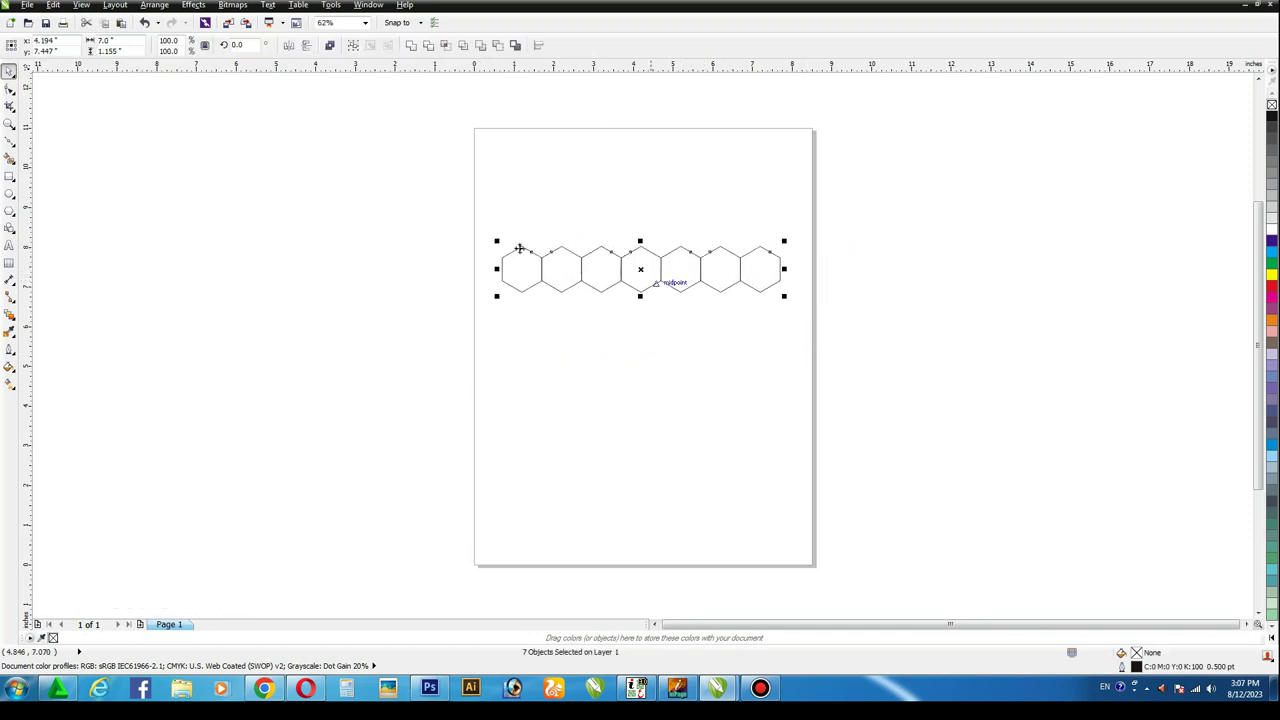
Add three interlocking copies of the row below, offset half a hexagon right for the second row and left for the third and fourth.
key("z")
left_click_drag(338, 191, 900, 441)
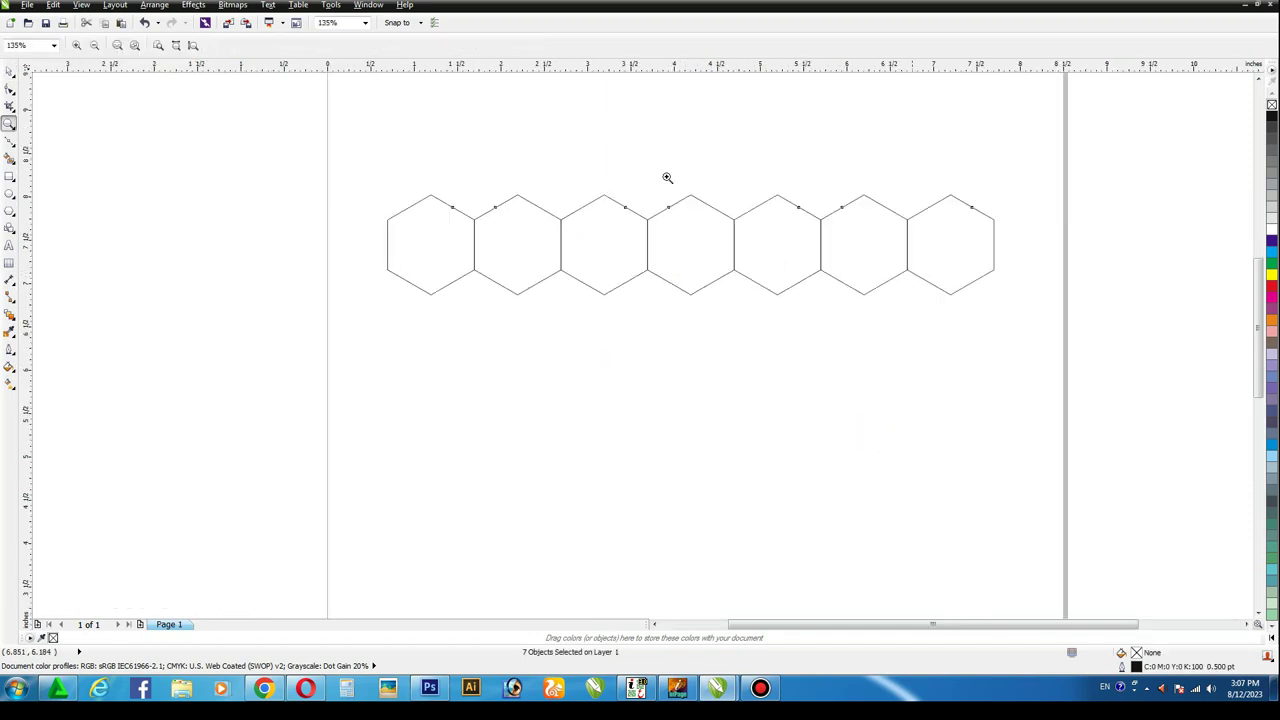
left_click(9, 71)
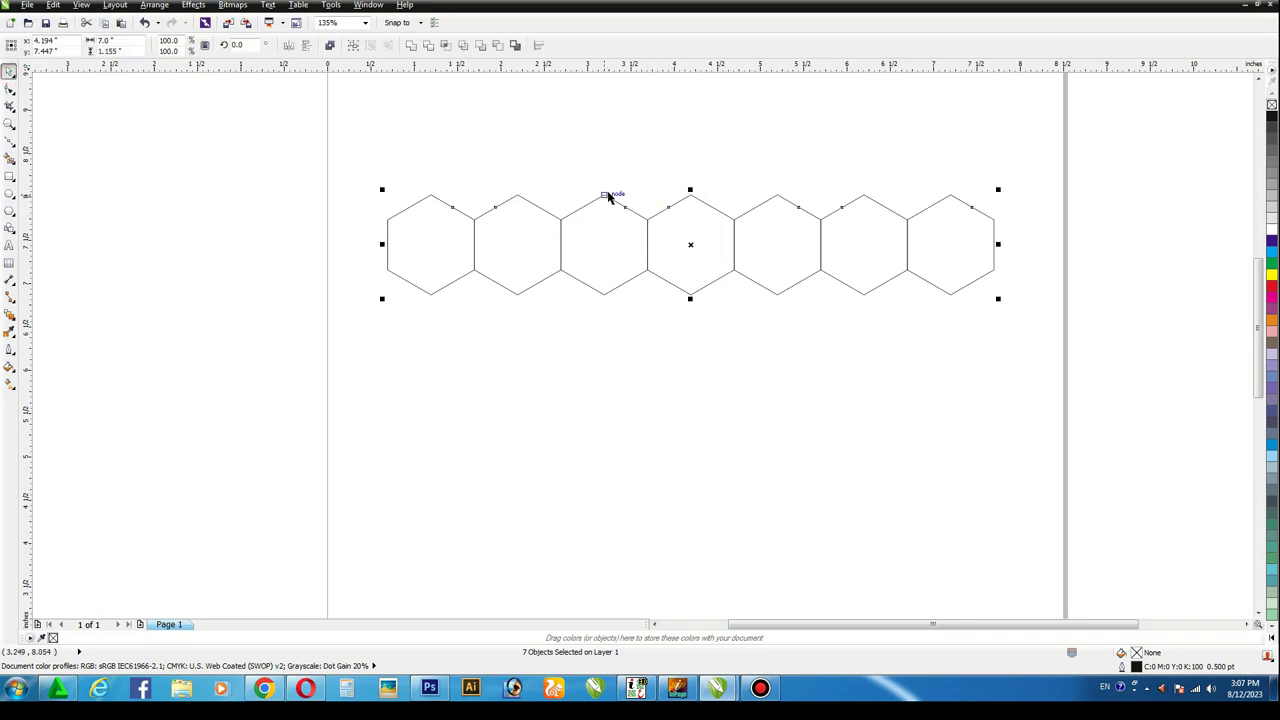
left_click_drag(608, 197, 646, 270)
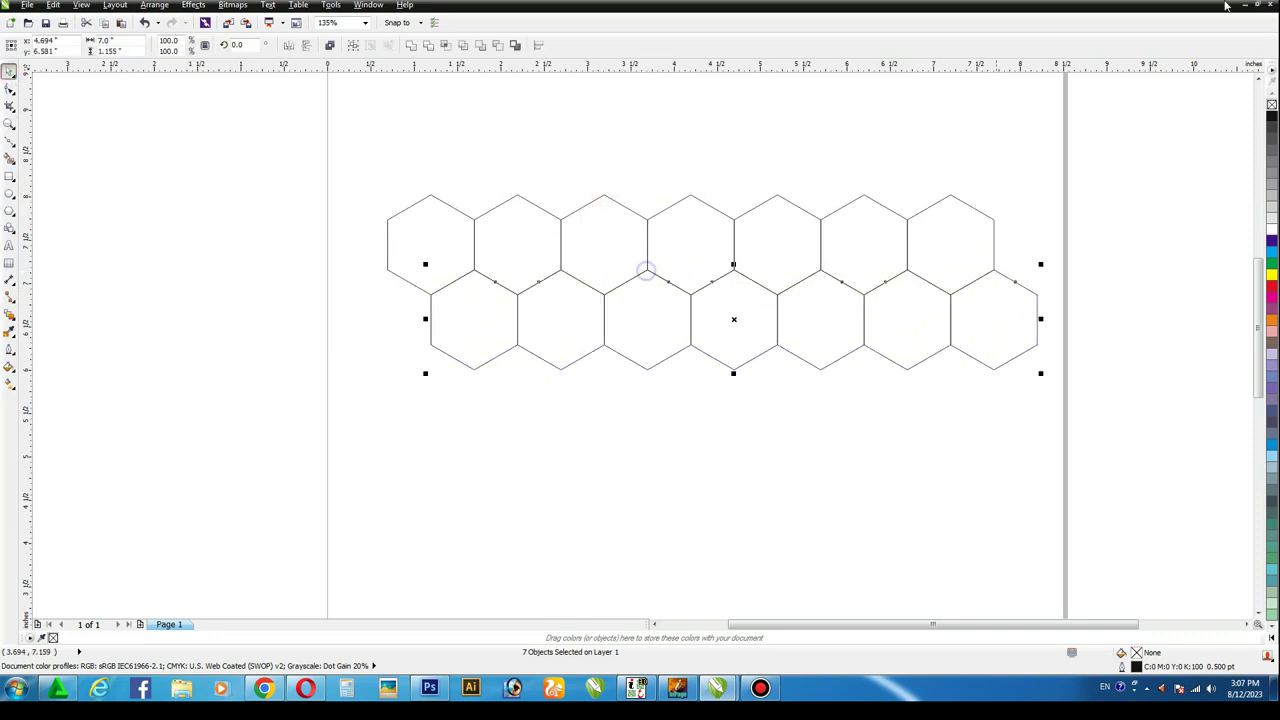
left_click_drag(731, 276, 693, 342)
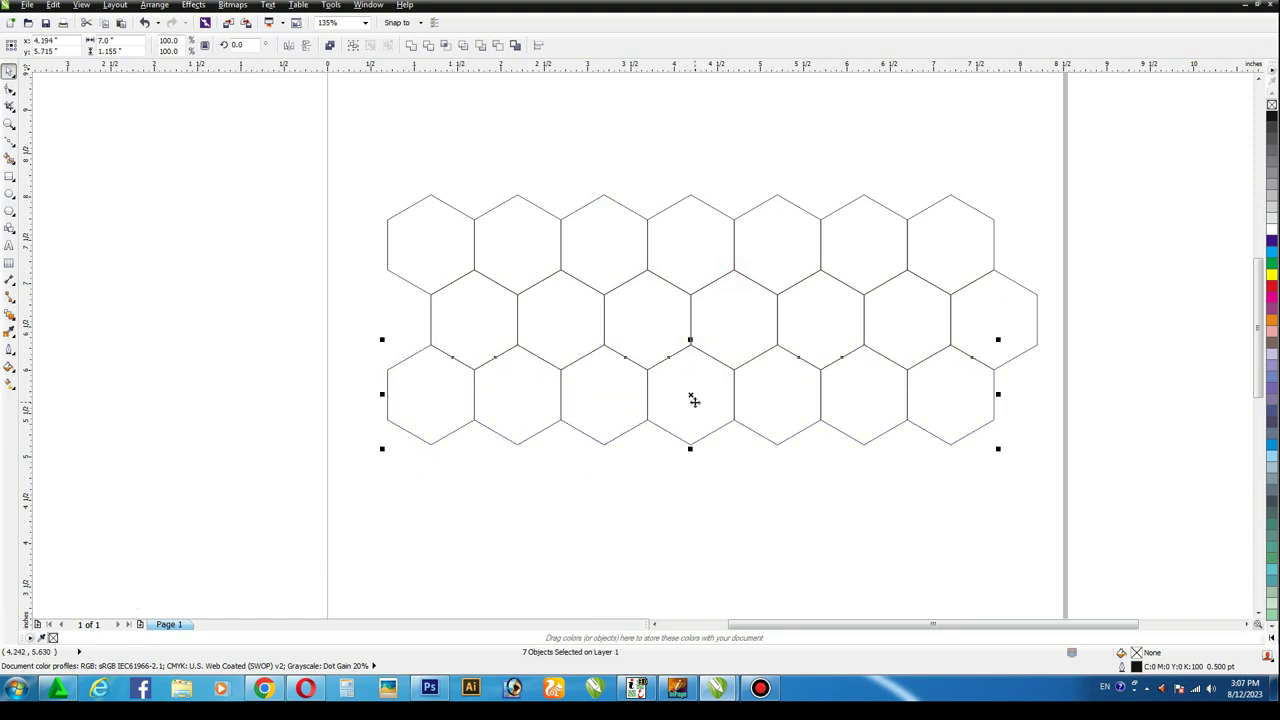
left_click_drag(691, 397, 647, 475)
Add two more interlocking row copies underneath, each shifted half a hexagon to the right, making six rows.
left_click(1259, 611)
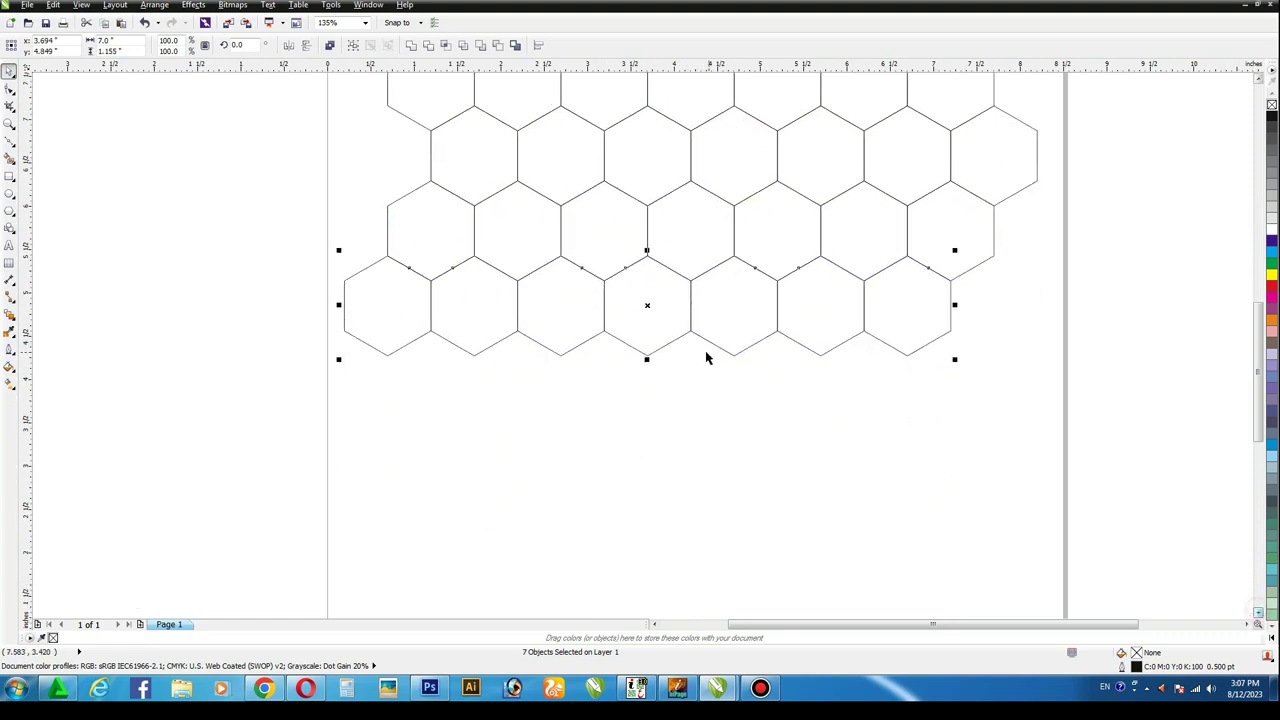
left_click_drag(648, 256, 691, 337)
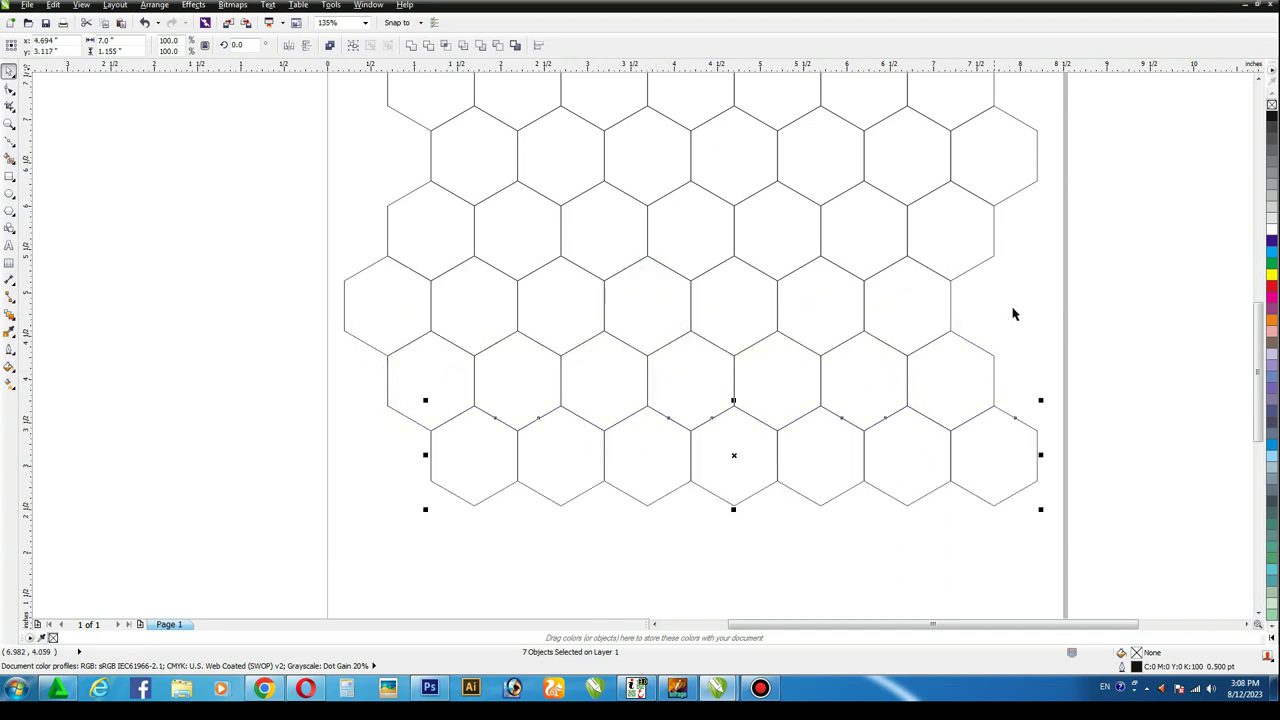
left_click(1223, 149)
key("F4")
Set up a custom radial fountain fill from black to medium grey for the first, third, fifth and seventh hexagons of the top row.
left_click(361, 137)
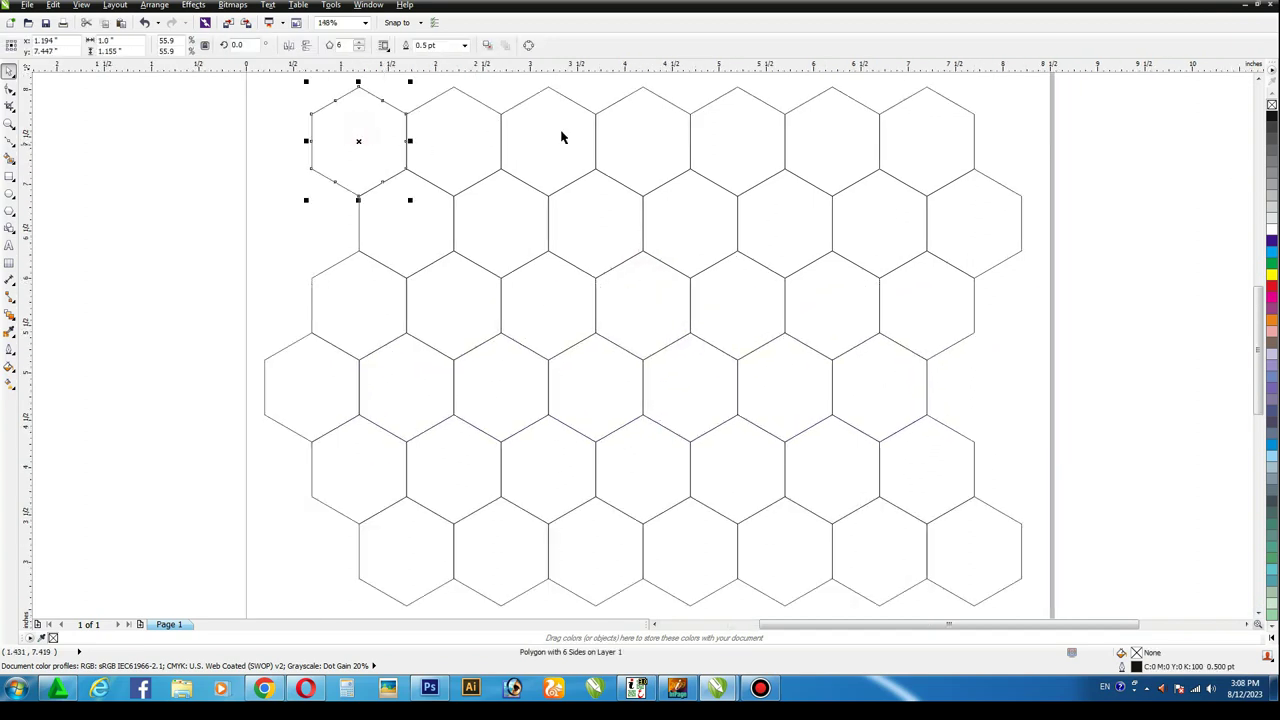
left_click(561, 137, "shift")
left_click(747, 136, "shift")
left_click(968, 143, "shift")
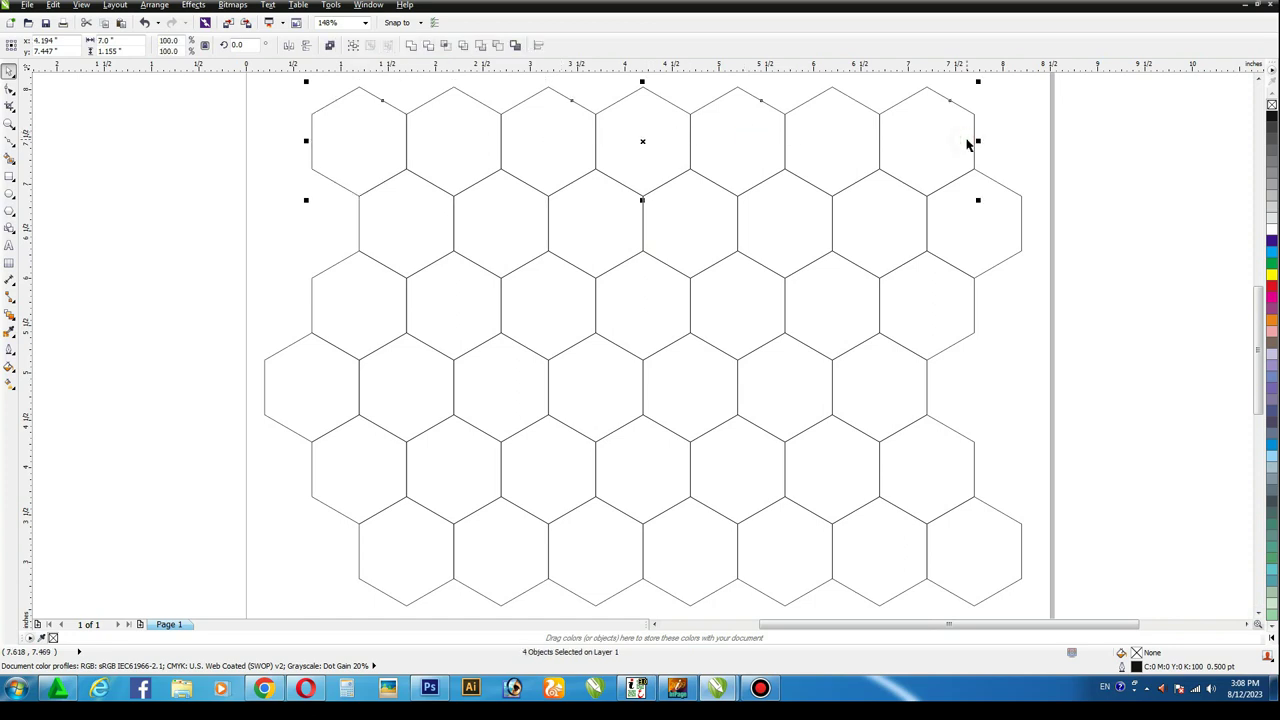
key("F11")
left_click(605, 322)
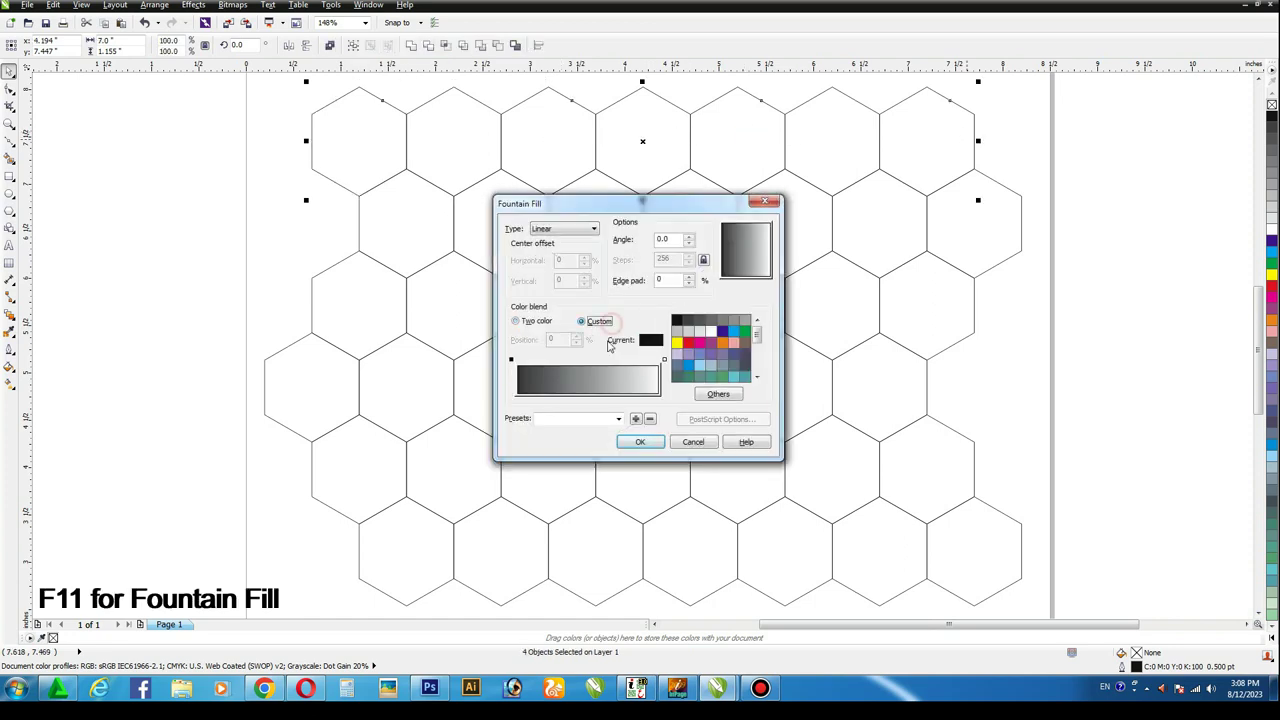
left_click(664, 359)
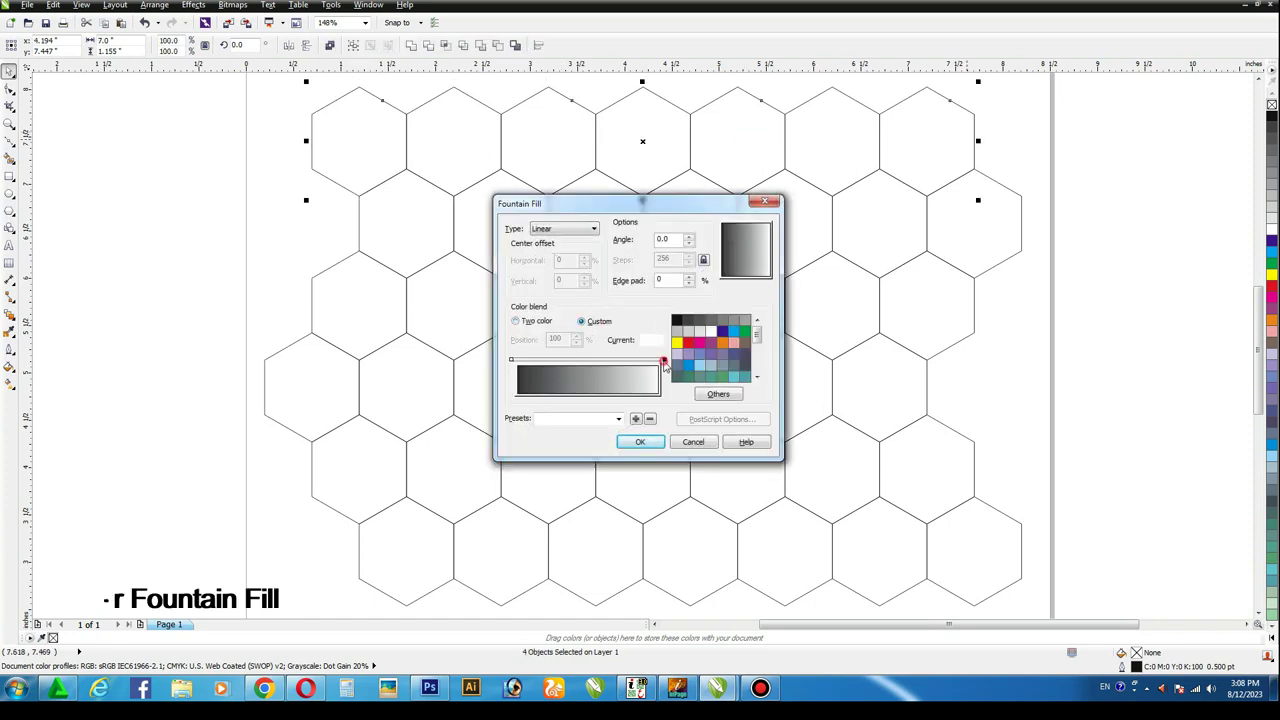
left_click(733, 320)
left_click(584, 230)
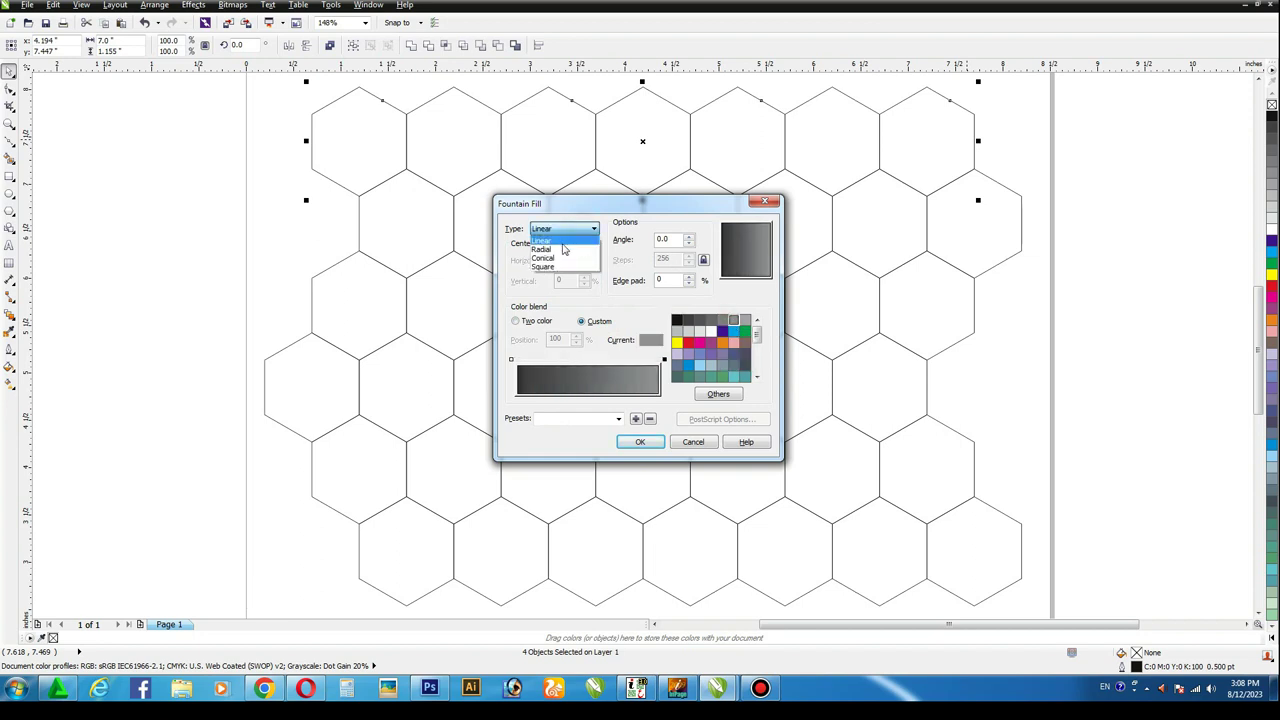
left_click(548, 244)
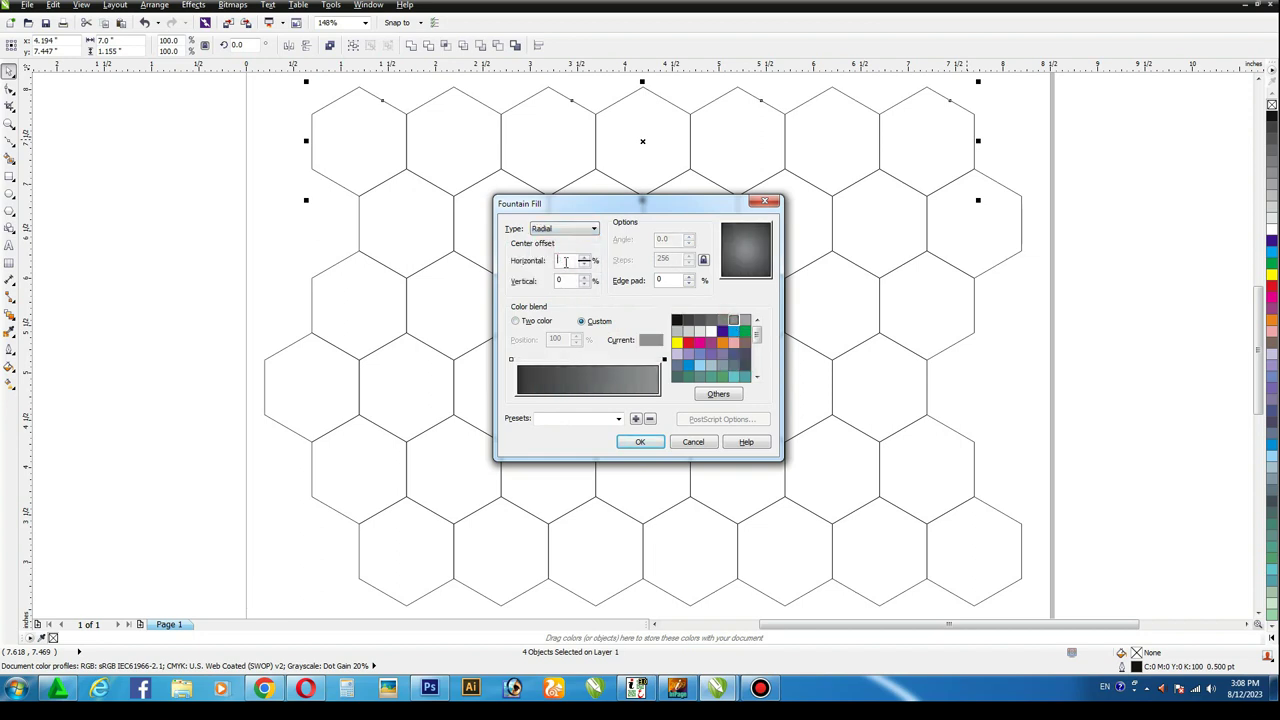
Set the fill's center offset to -37% horizontal and 38% vertical with a 25% edge pad, and apply it.
left_click(583, 260)
type("-37")
key("Tab")
type("38")
key("Tab")
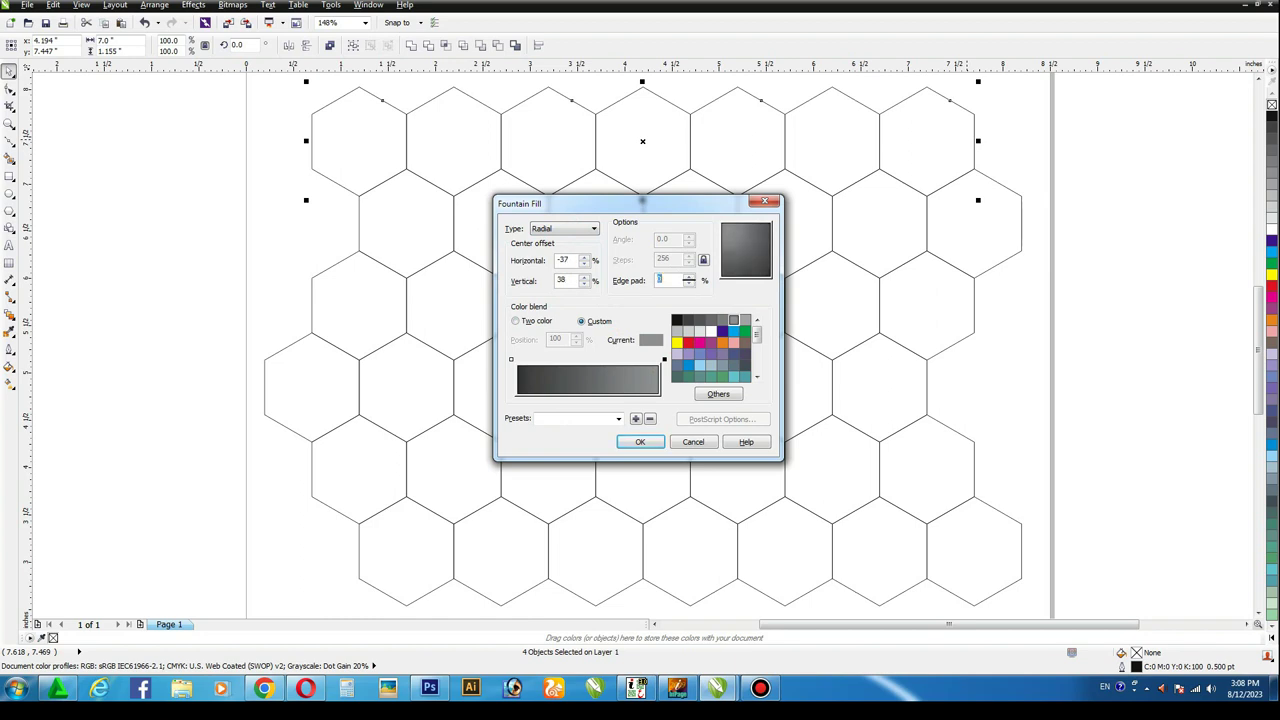
type("25")
left_click(656, 446)
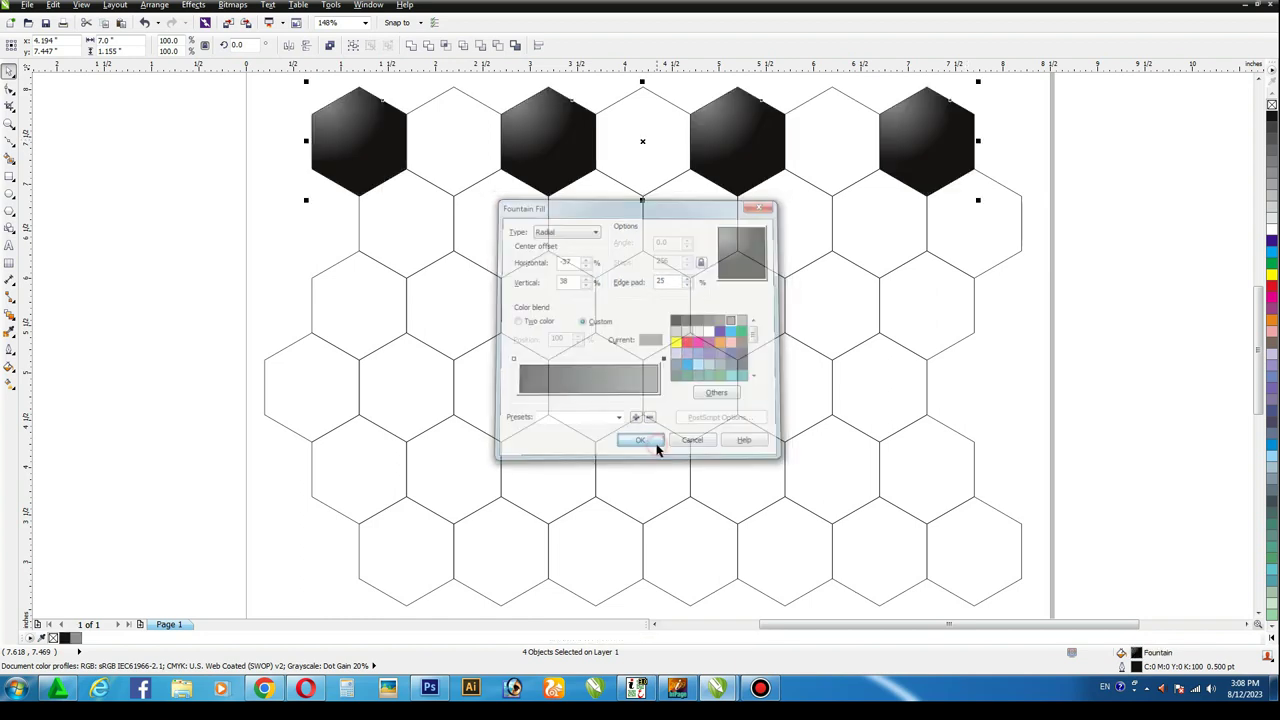
left_click(1127, 243)
Apply the black radial fountain fill to the second, fourth and sixth hexagons of the third row.
left_click(463, 306)
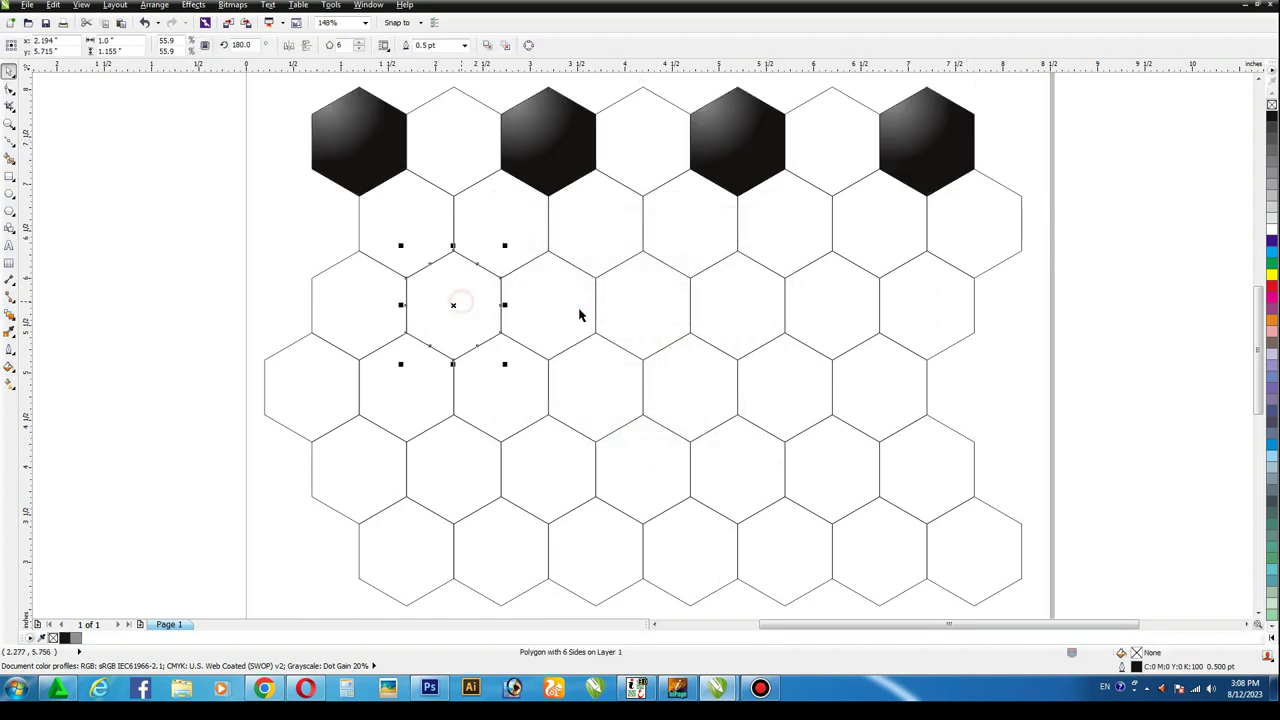
left_click(625, 312, "shift")
left_click(829, 304, "shift")
left_click(906, 154, "shift")
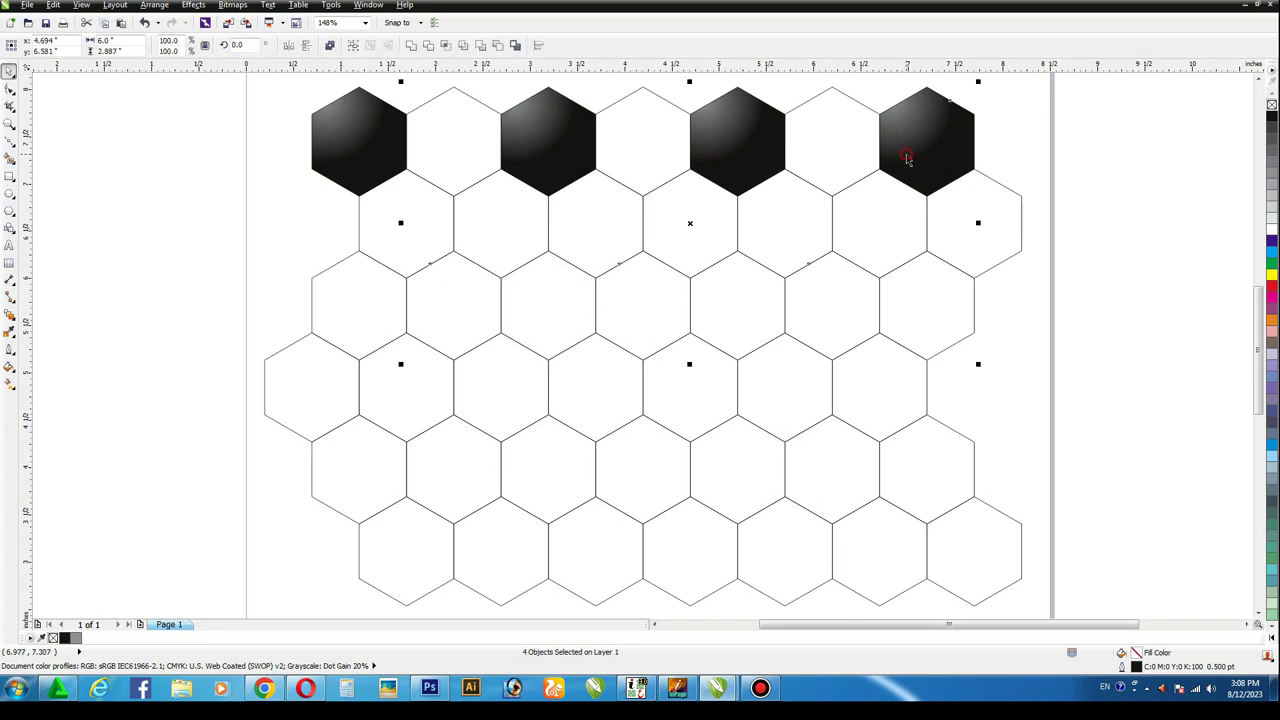
key("F11")
key("Return")
left_click(1088, 249)
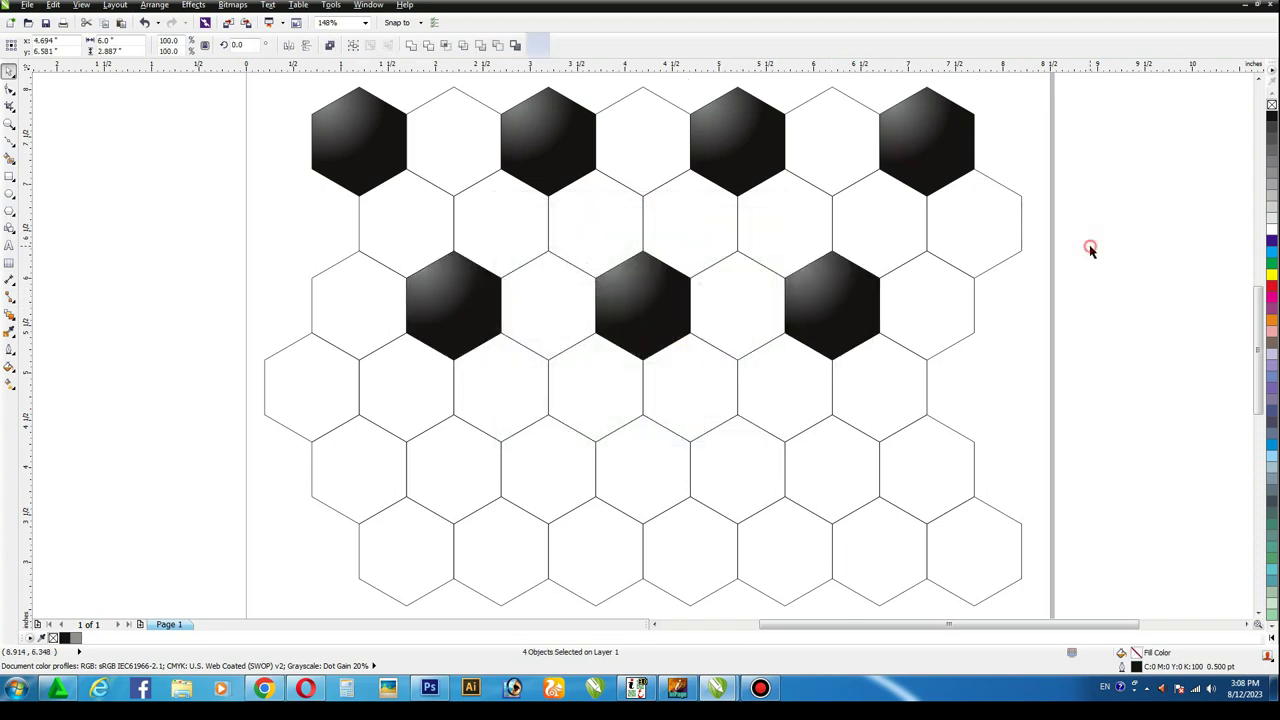
Apply the same black radial fountain fill to the first, third, fifth and seventh hexagons of the fifth row.
left_click(371, 463)
left_click(538, 463, "shift")
left_click(741, 482, "shift")
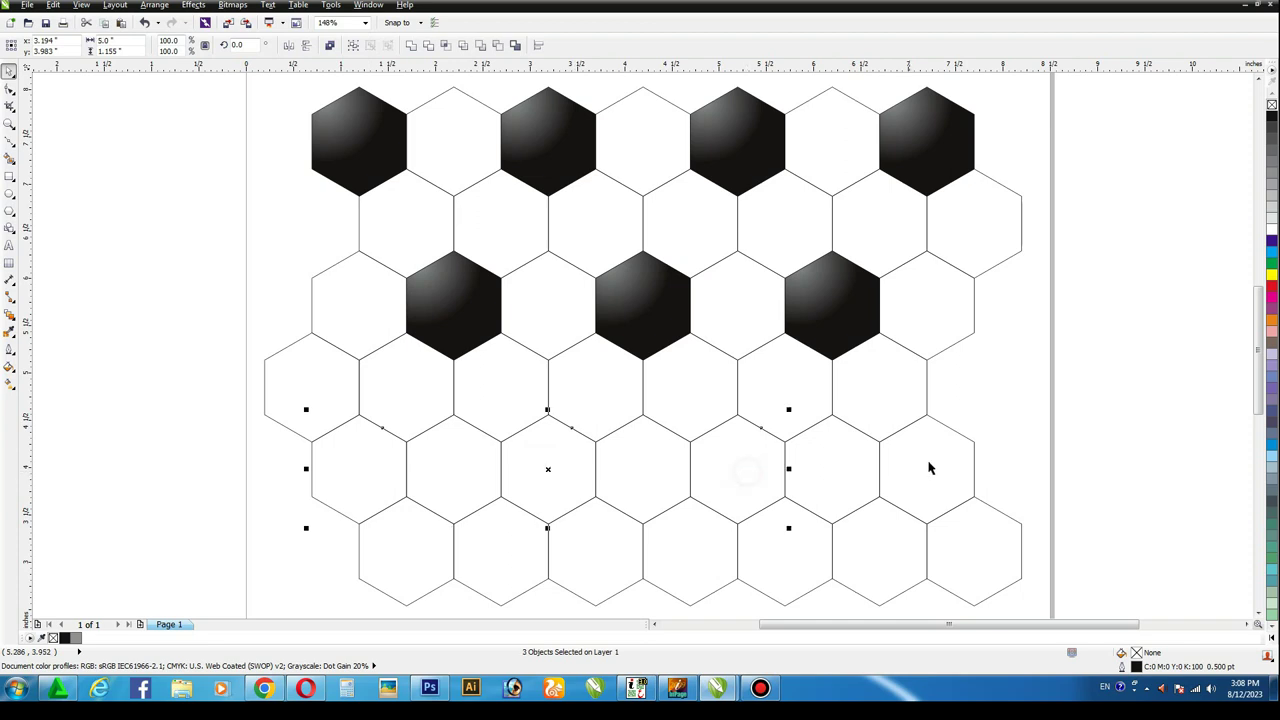
left_click(931, 466, "shift")
left_click(840, 335, "shift")
key("F11")
key("Return")
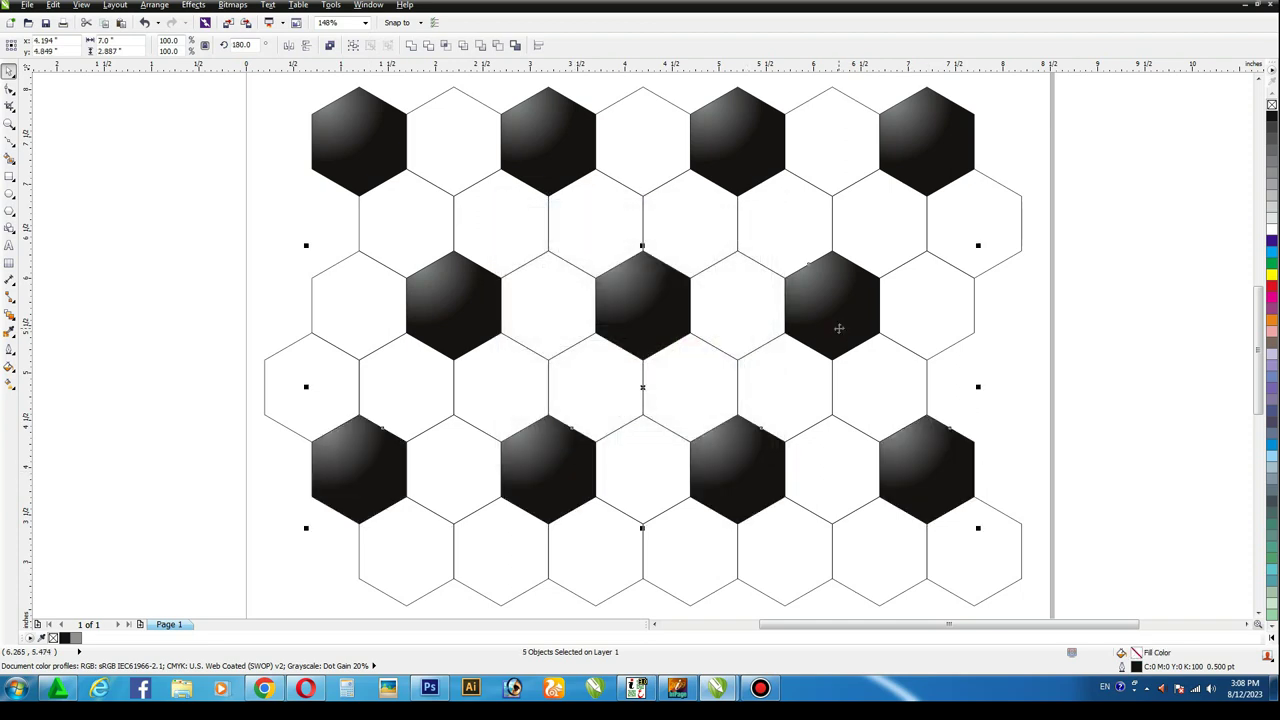
left_click(1064, 366)
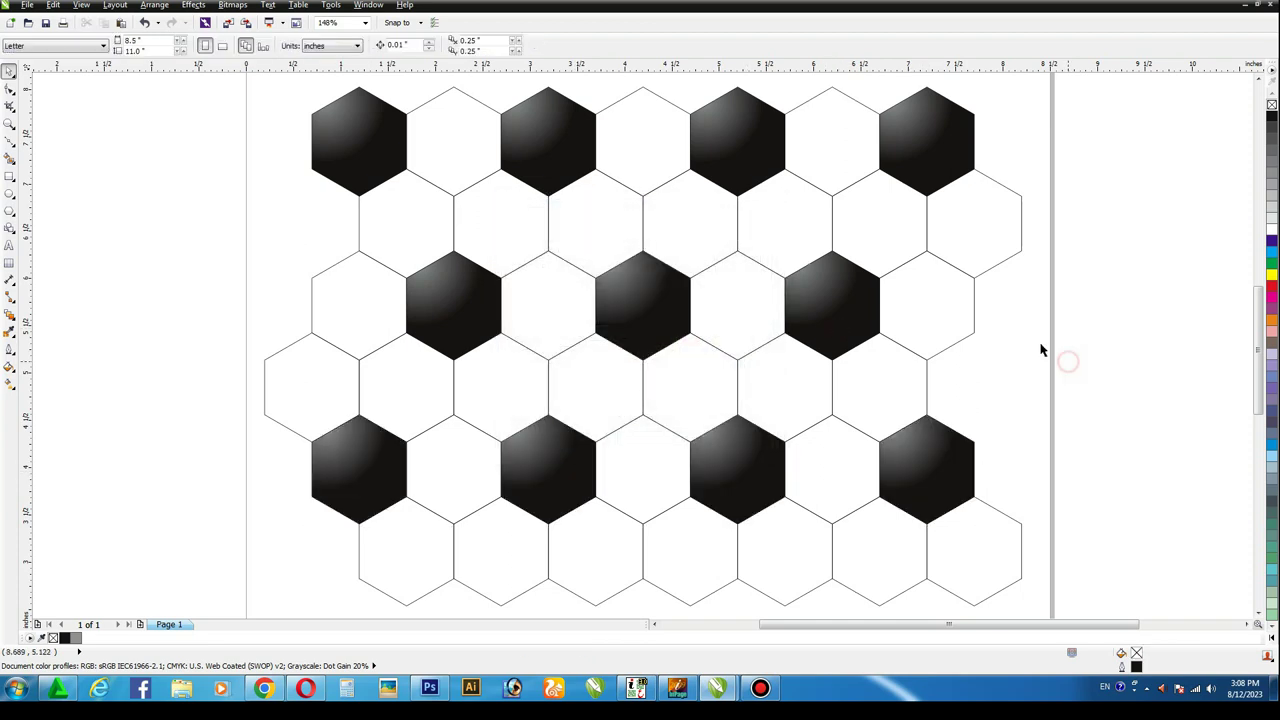
Fill the three empty hexagons of the top row with 20% black, then a two-color radial fountain fill from that grey to white.
left_click(461, 116)
left_click(646, 134, "shift")
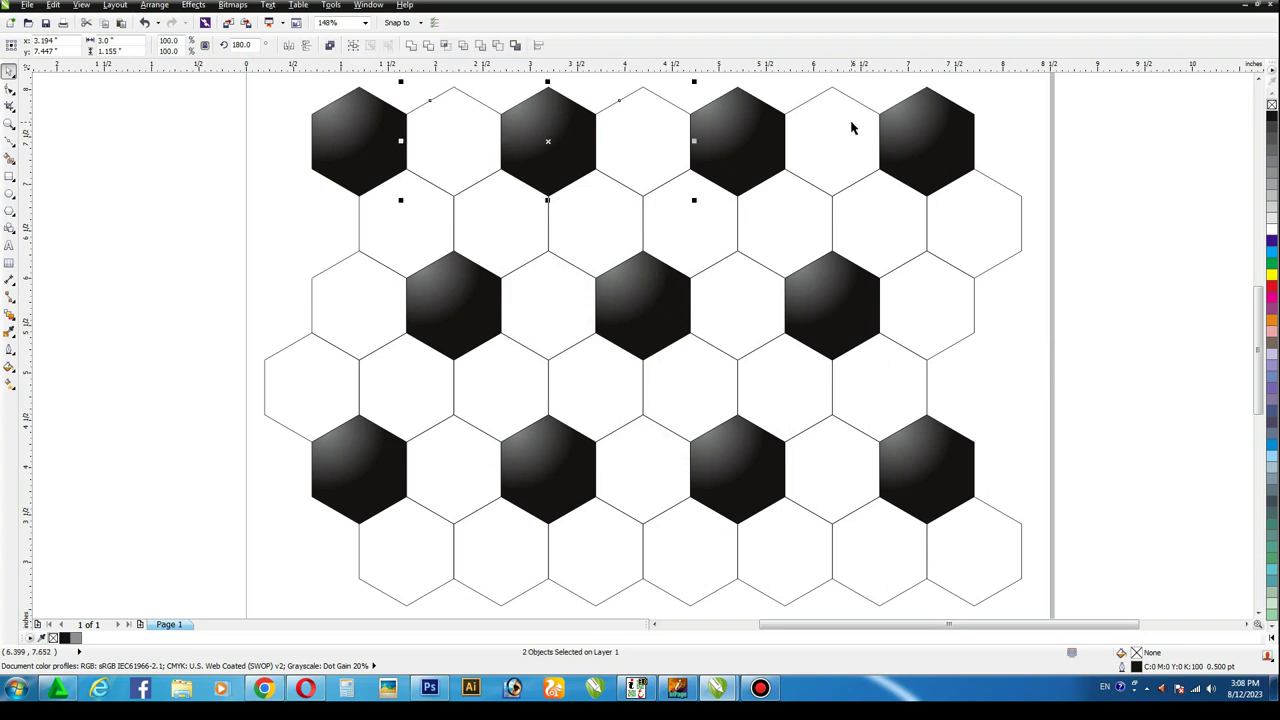
left_click(1271, 209)
key("F11")
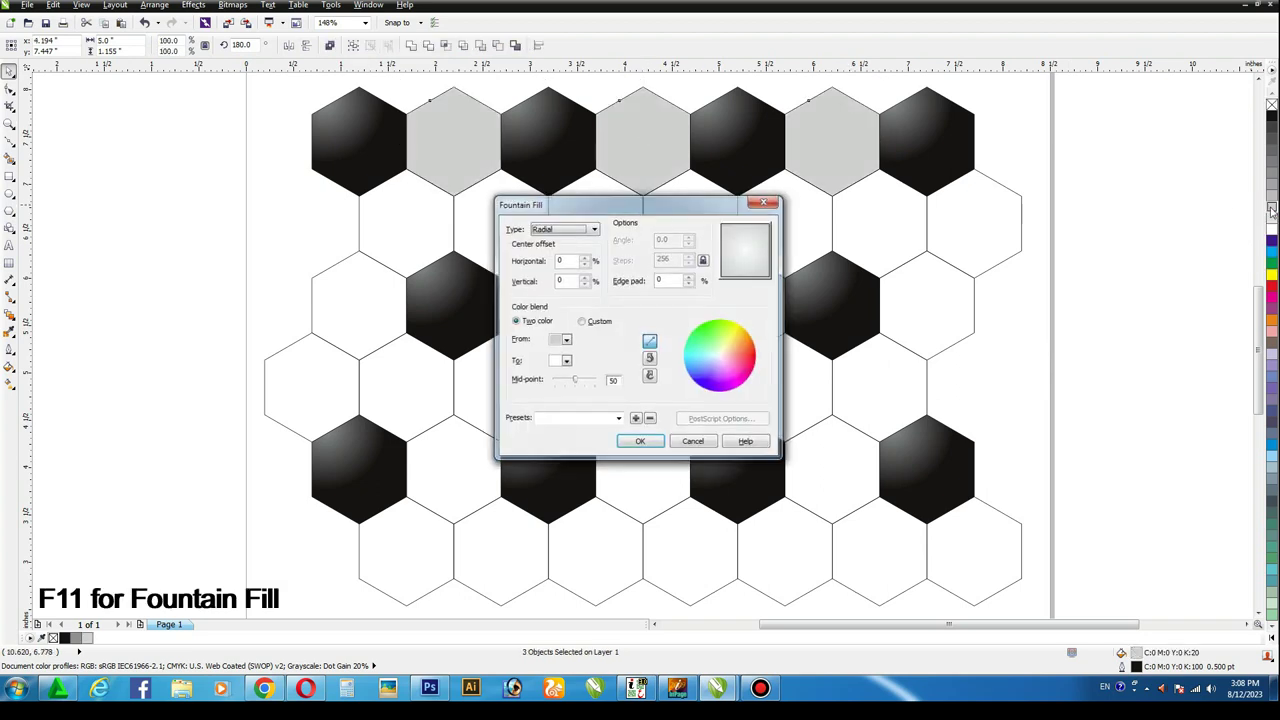
key("Return")
left_click(1115, 167)
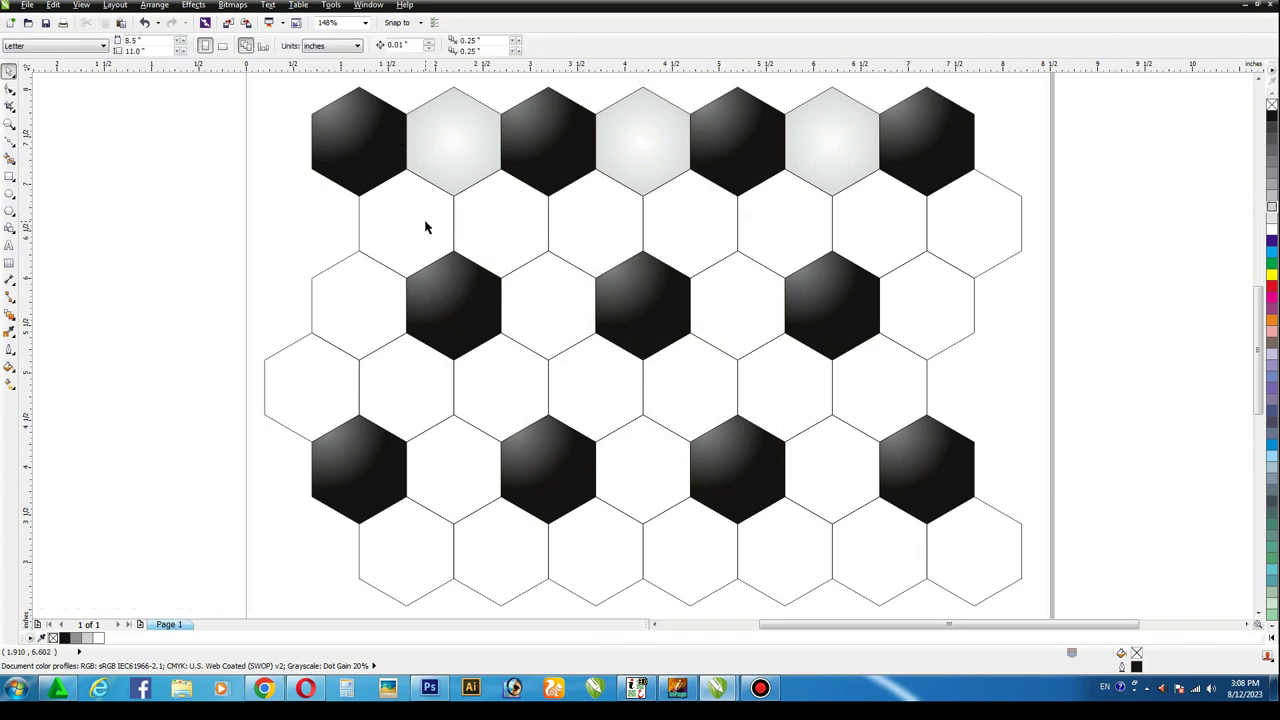
Apply the light grey-to-white radial fountain fill to all seven hexagons of the second row.
left_click_drag(251, 157, 1100, 306)
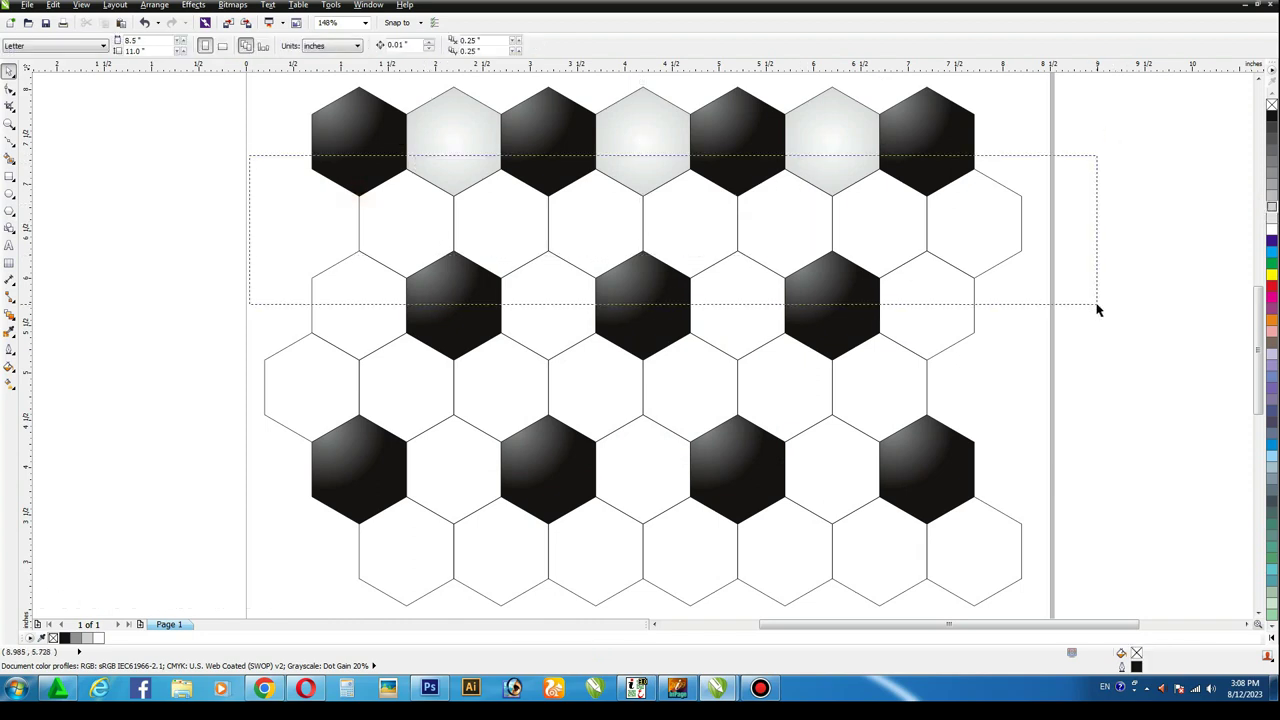
key("ctrl+shift+a")
key("Return")
left_click(639, 133)
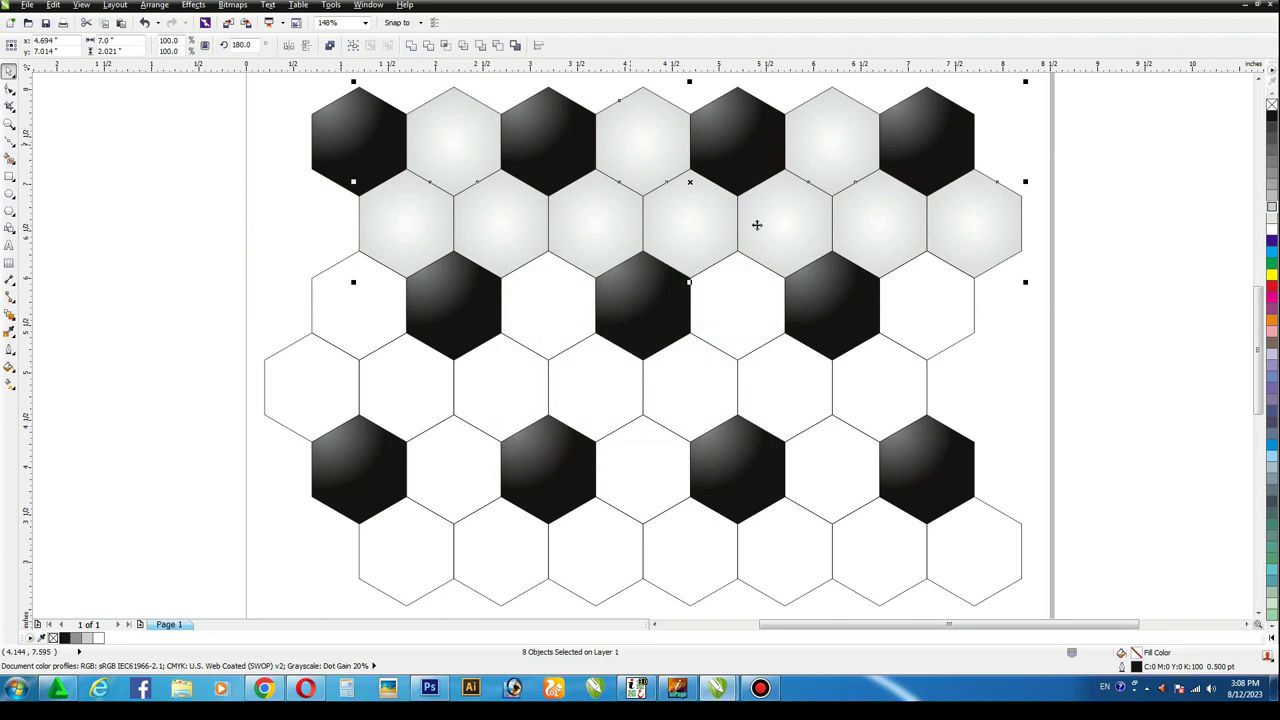
left_click(1092, 360)
Give the four unfilled hexagons of the third row the light grey-to-white radial fountain fill.
left_click(340, 303)
left_click(540, 297, "shift")
left_click(901, 305, "shift")
left_click(891, 234, "shift")
key("ctrl+shift+a")
key("Return")
left_click(890, 234)
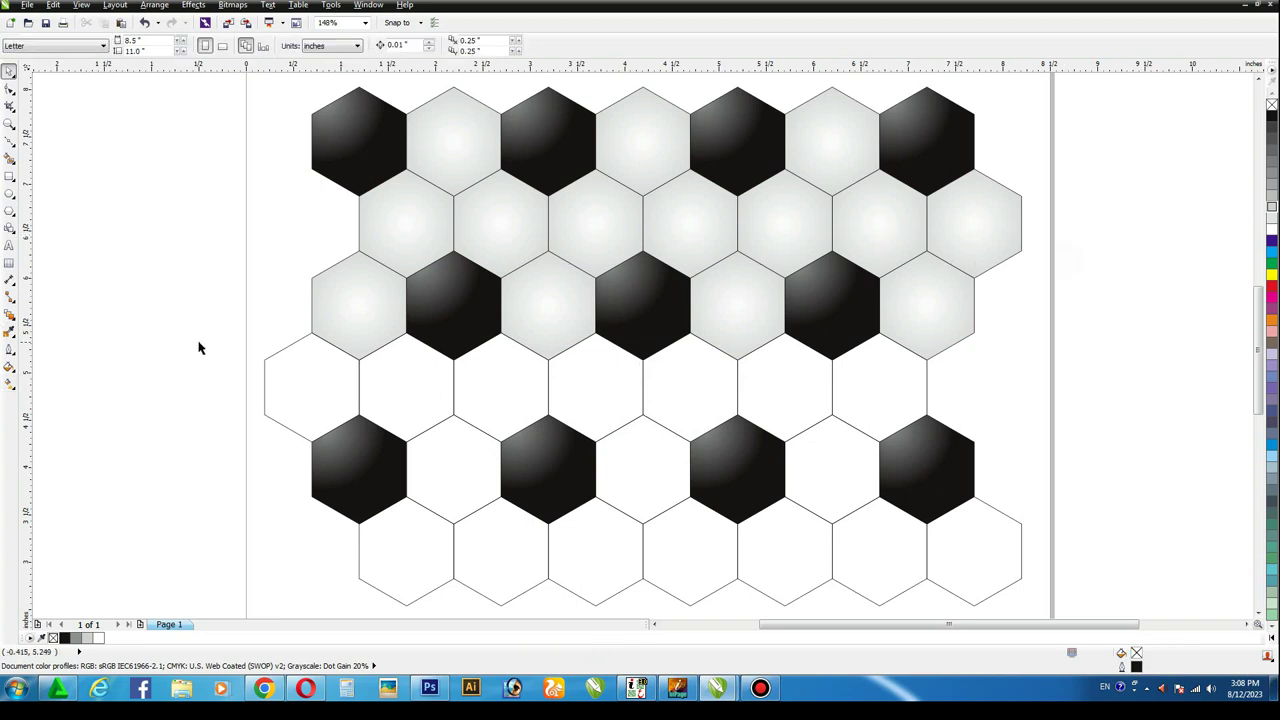
Apply the light grey-to-white radial fountain fill to every hexagon of the fourth row.
left_click_drag(172, 309, 962, 457)
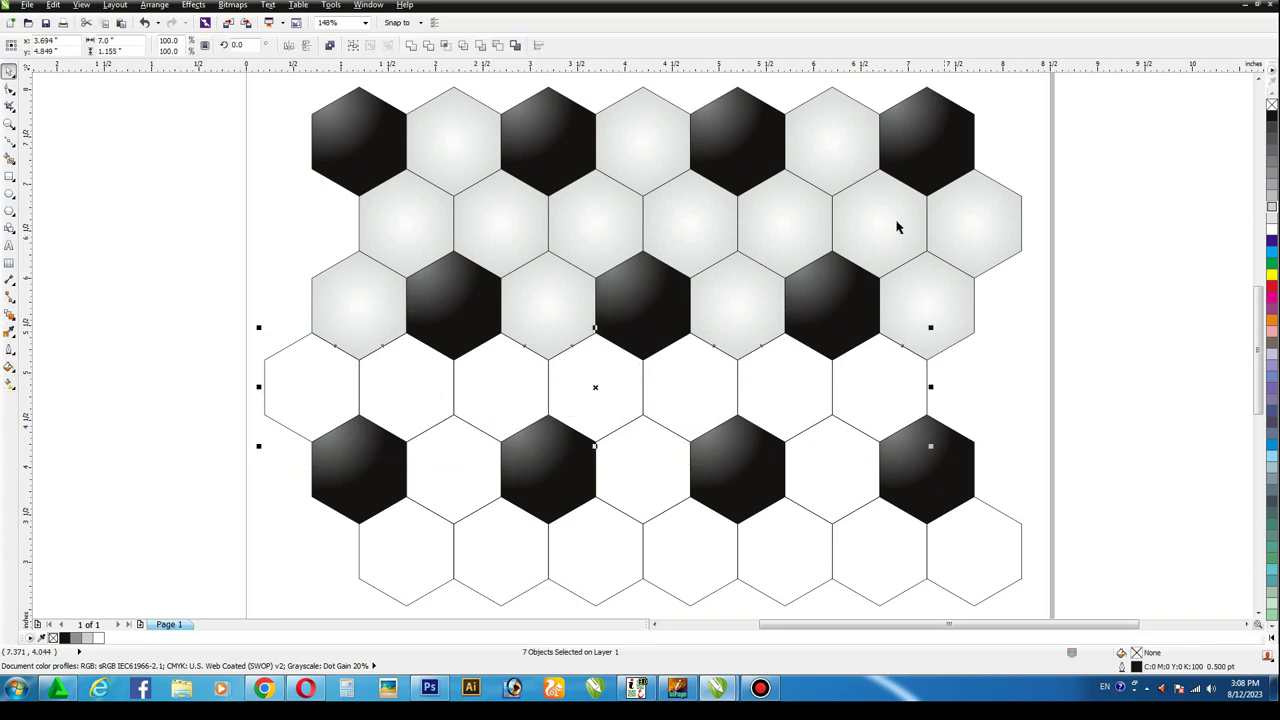
left_click(752, 284, "shift")
key("F11")
key("Return")
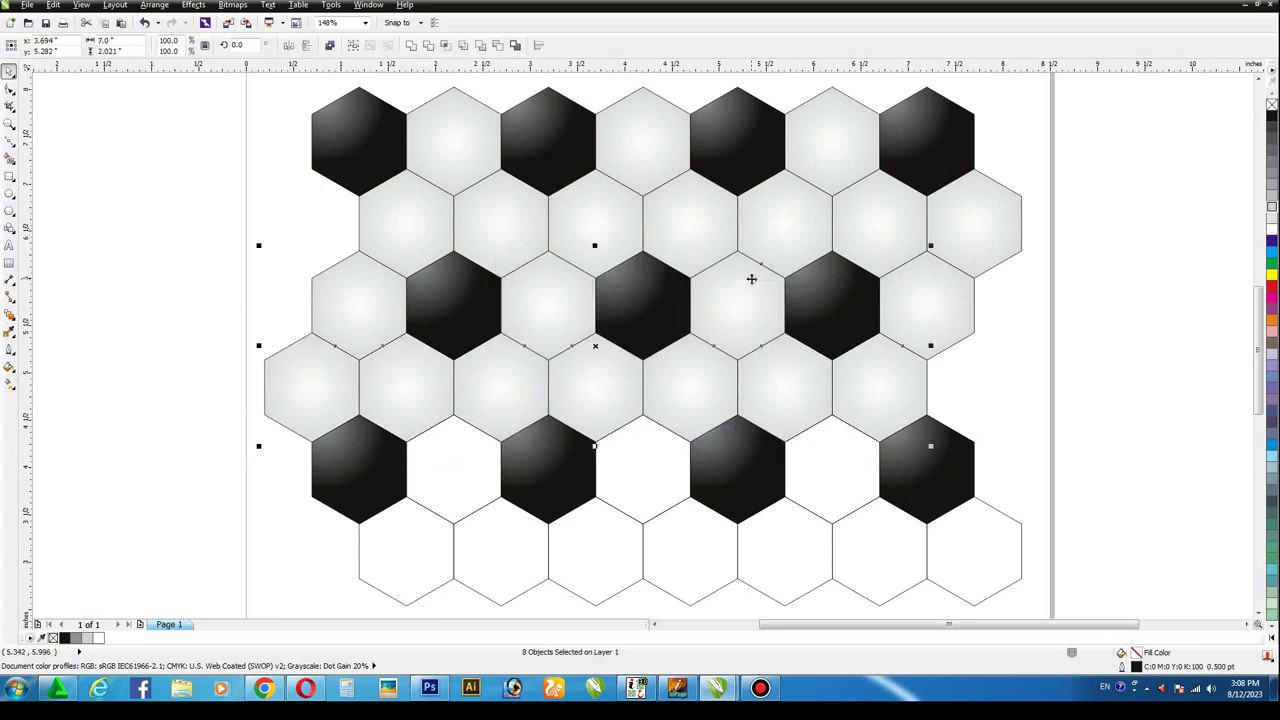
left_click(1135, 374)
Fill the three empty hexagons of the fifth row with the light grey-to-white radial fountain fill.
left_click(463, 449)
left_click(634, 445, "shift")
left_click(818, 463, "shift")
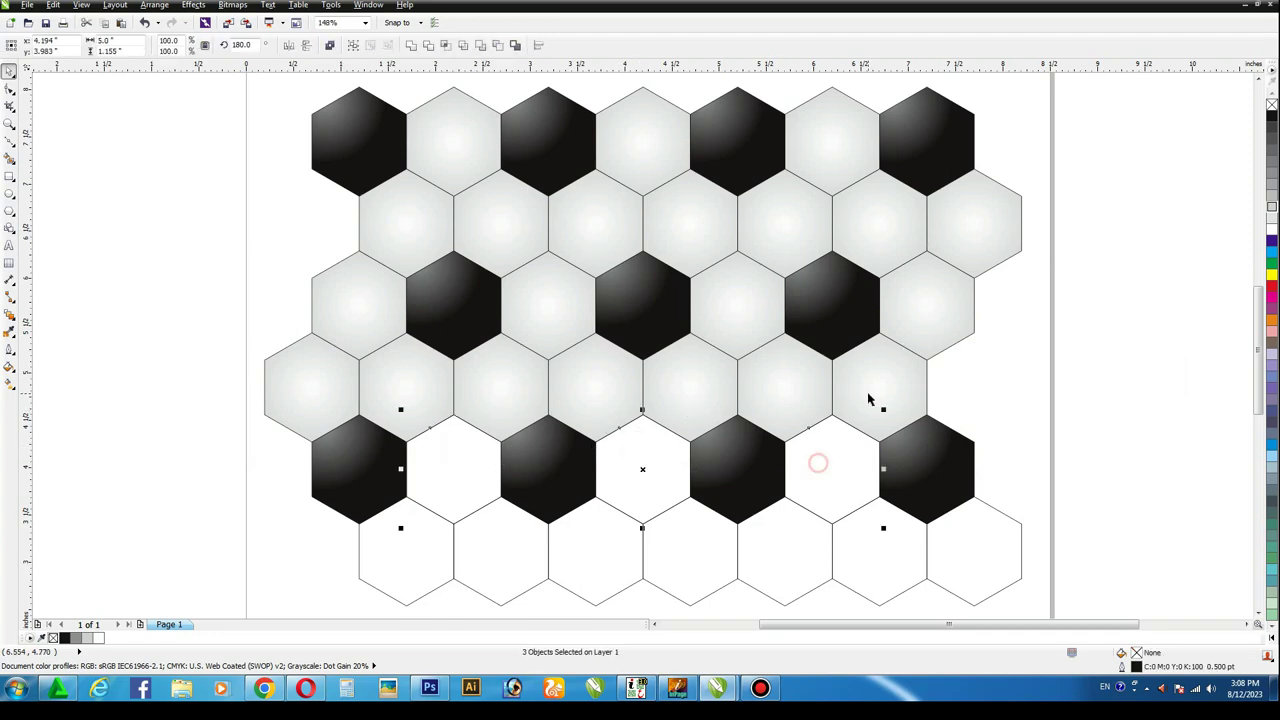
key("F11")
key("Return")
left_click(1143, 478)
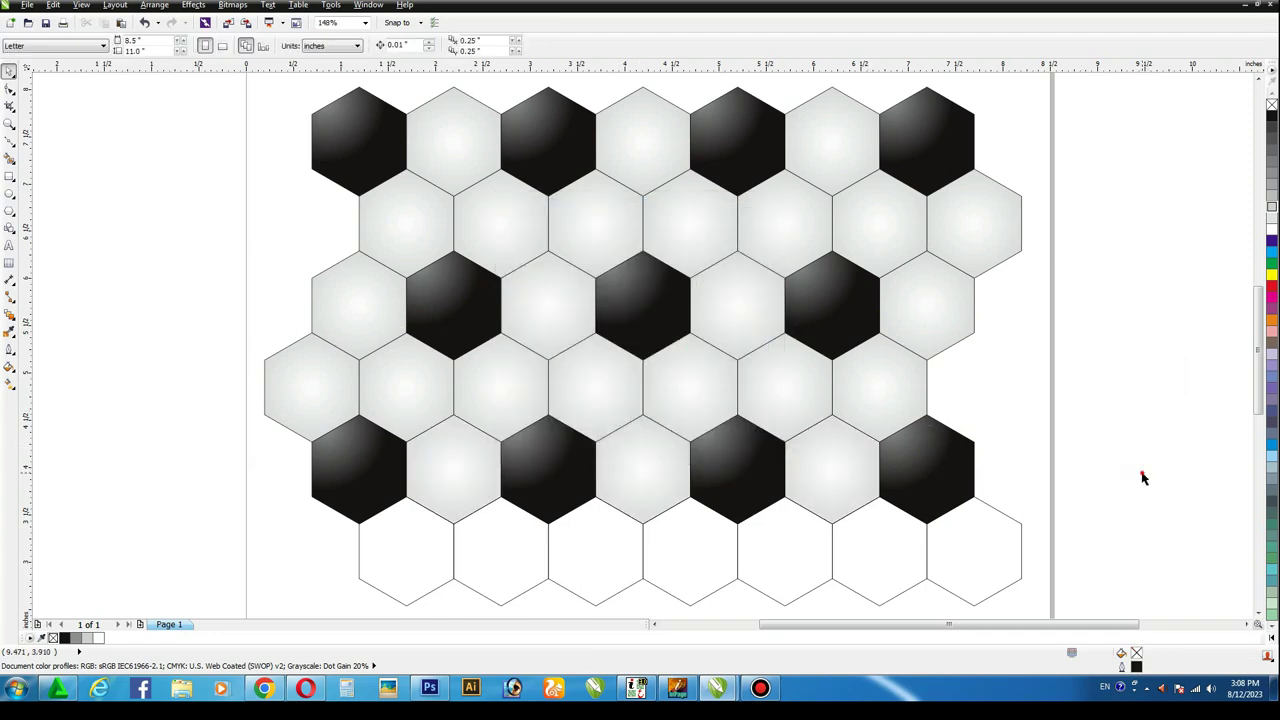
Apply the light grey-to-white radial fountain fill to the seven hexagons of the bottom row.
scroll(1143, 478, "down", 1)
left_click_drag(1143, 420, 214, 590)
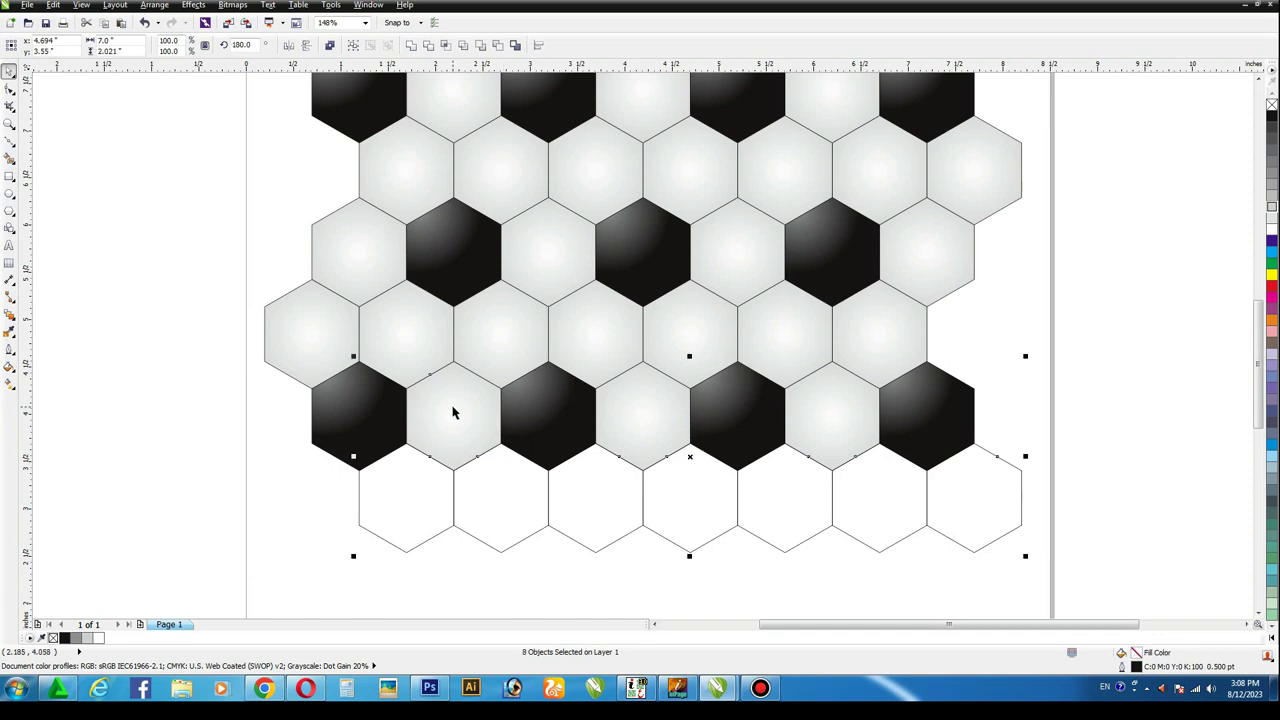
key("F11")
key("Return")
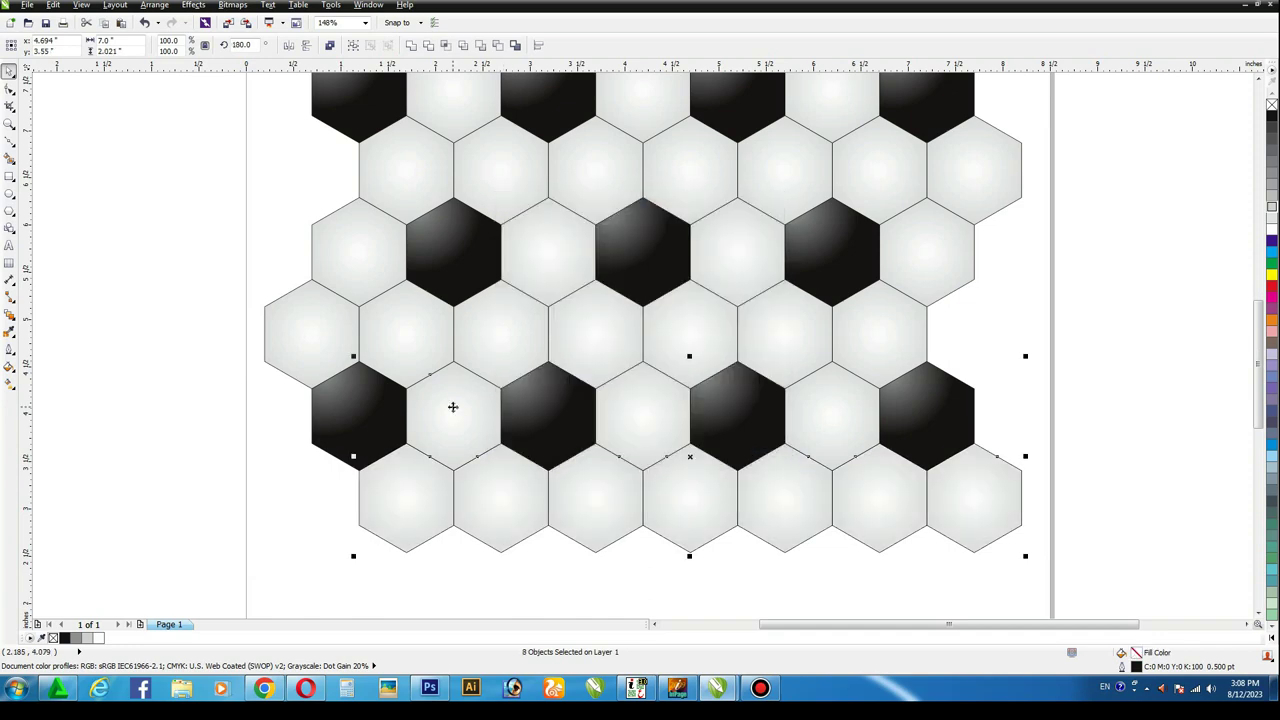
left_click(1085, 293)
Paste a copy of the top row's first light hexagon in place and scale it to 0.9 inches wide.
scroll(457, 117, "up", 1)
left_click(452, 115)
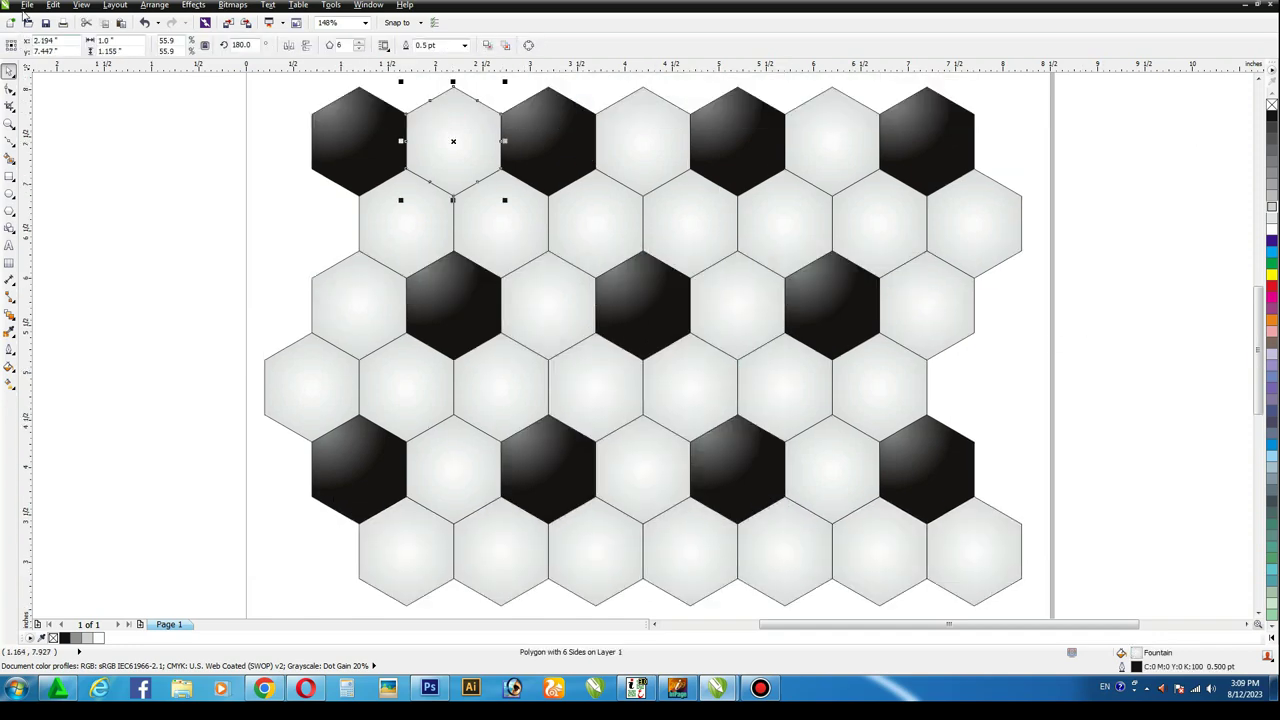
left_click(53, 5)
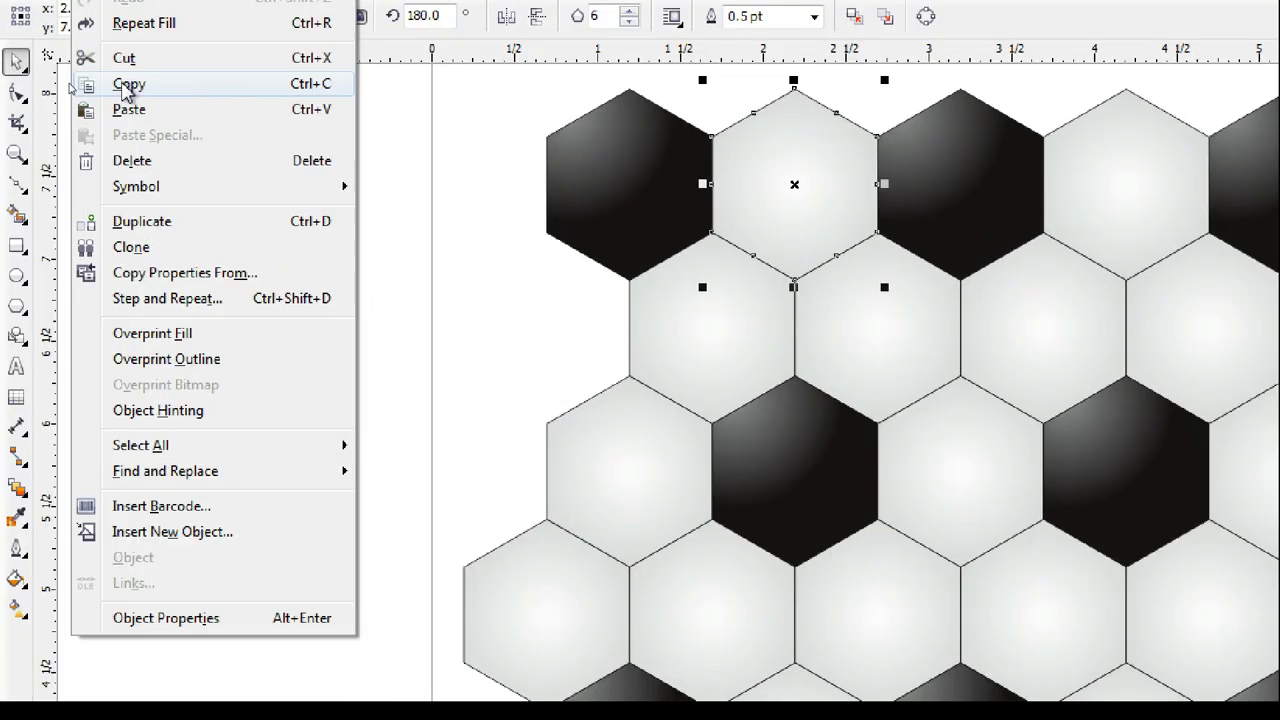
left_click(72, 85)
left_click(53, 5)
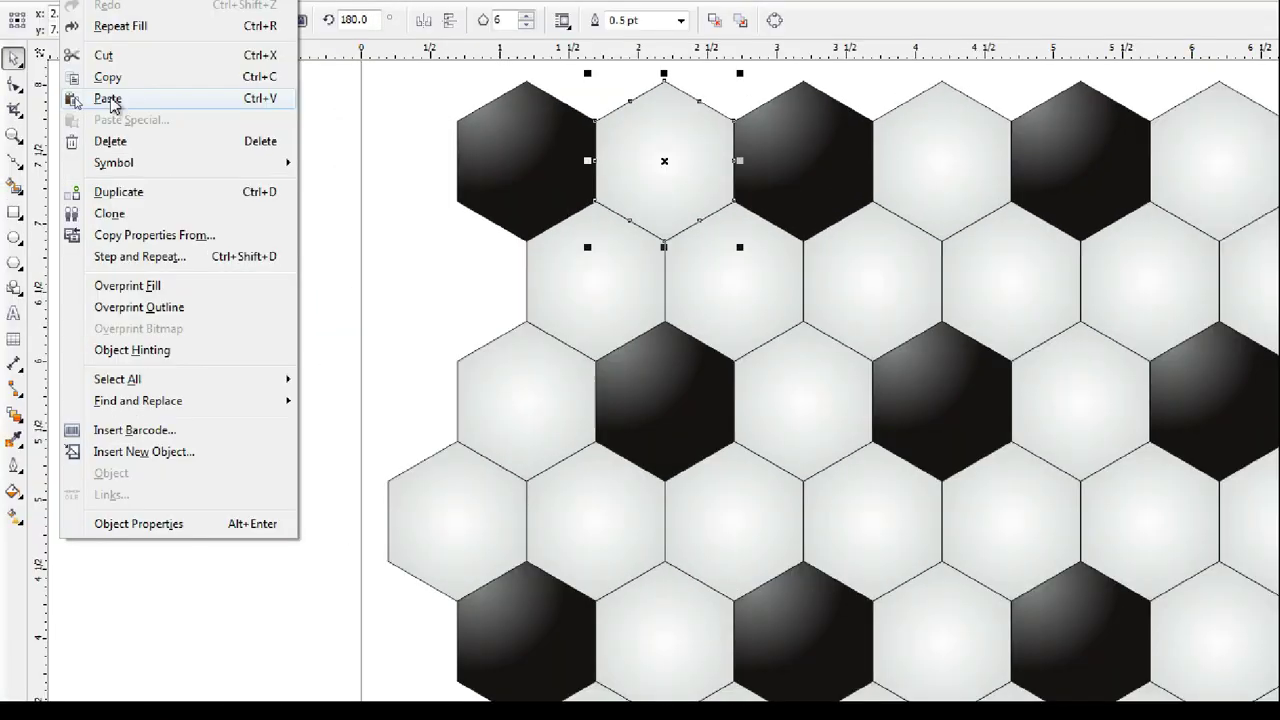
left_click(72, 98)
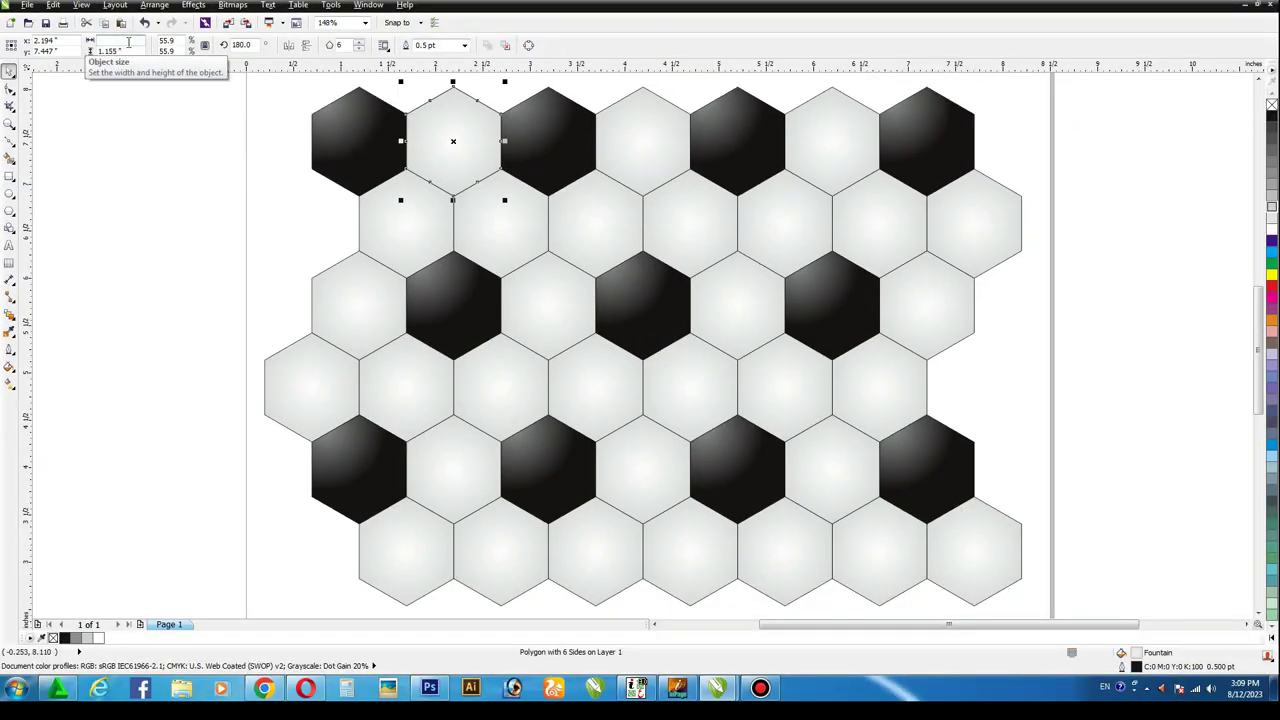
key("Return")
Give the smaller hexagon copy a 1.0 pt dotted outline.
key("F12")
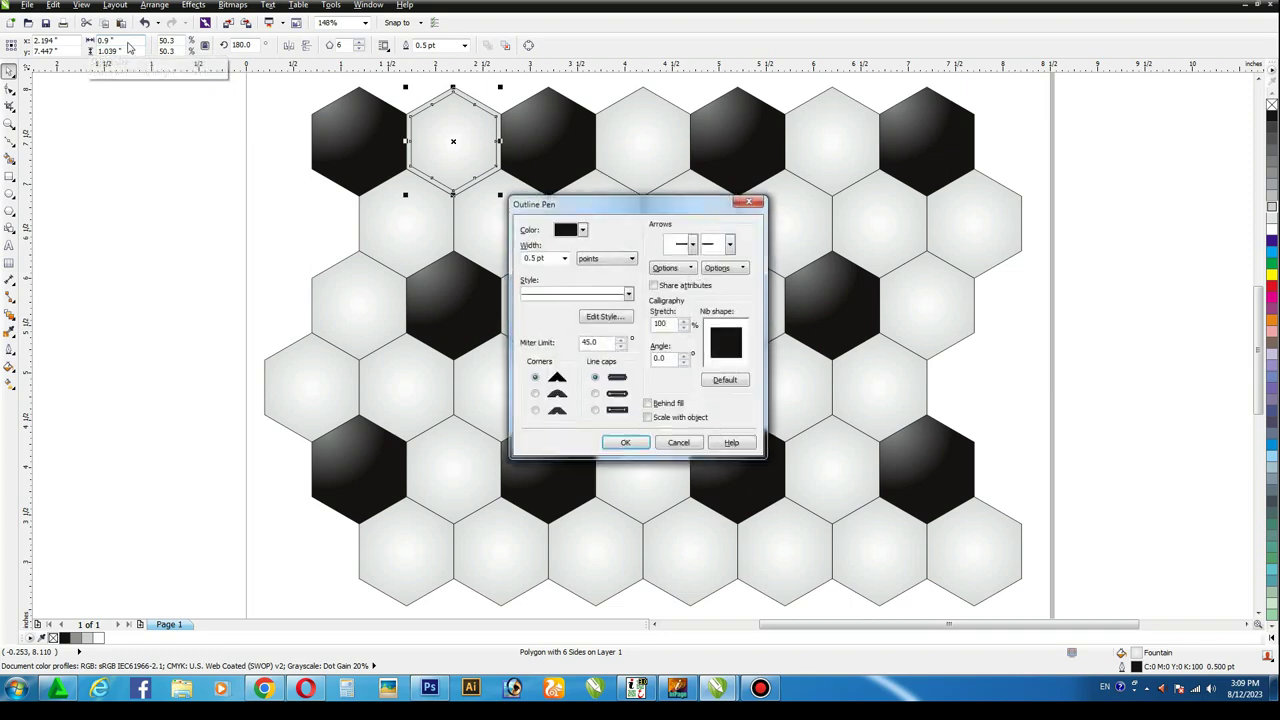
left_click(580, 297)
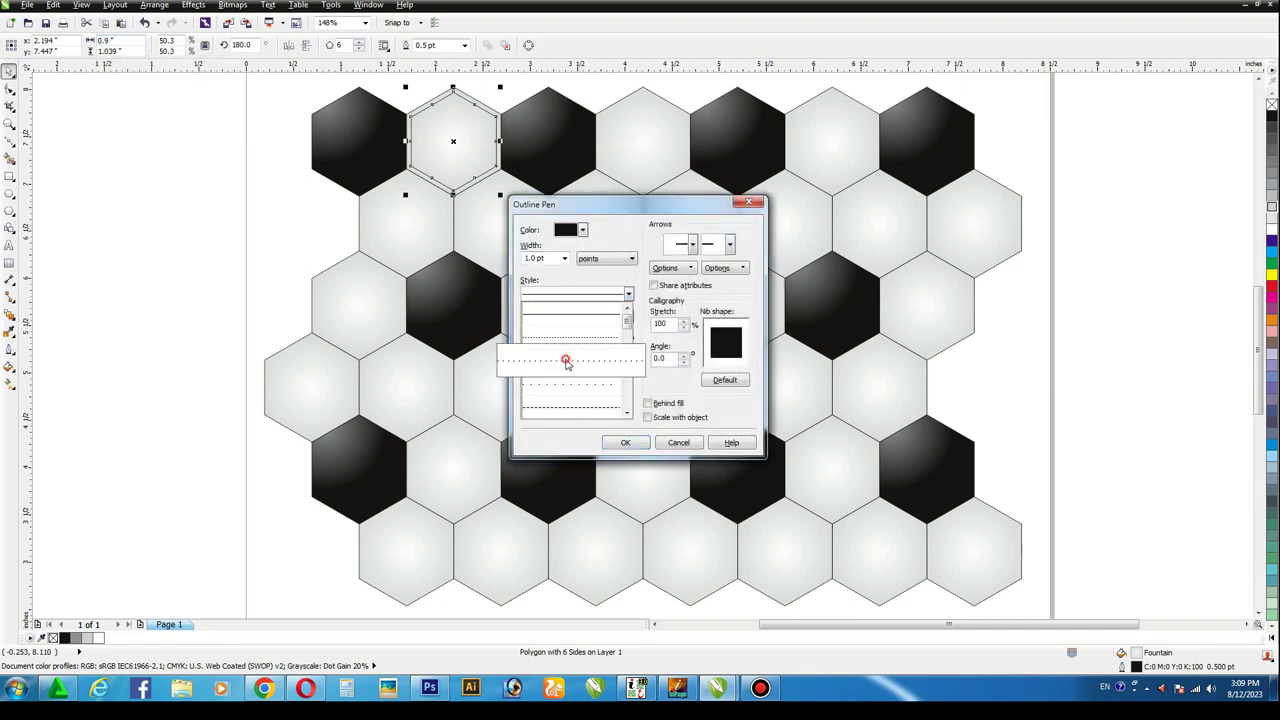
left_click(566, 360)
left_click(625, 442)
left_click(234, 229)
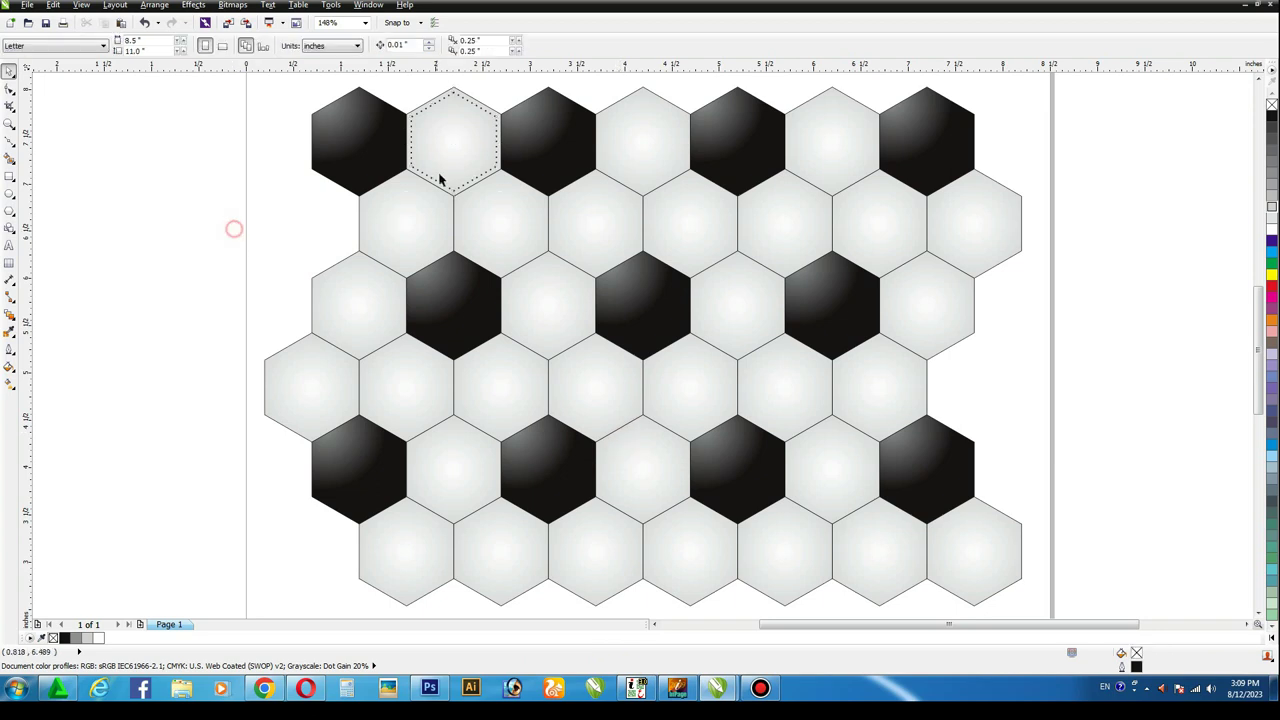
Duplicate the dotted hexagon and centre the copies on the other two light hexagons of the top row.
left_click(441, 169)
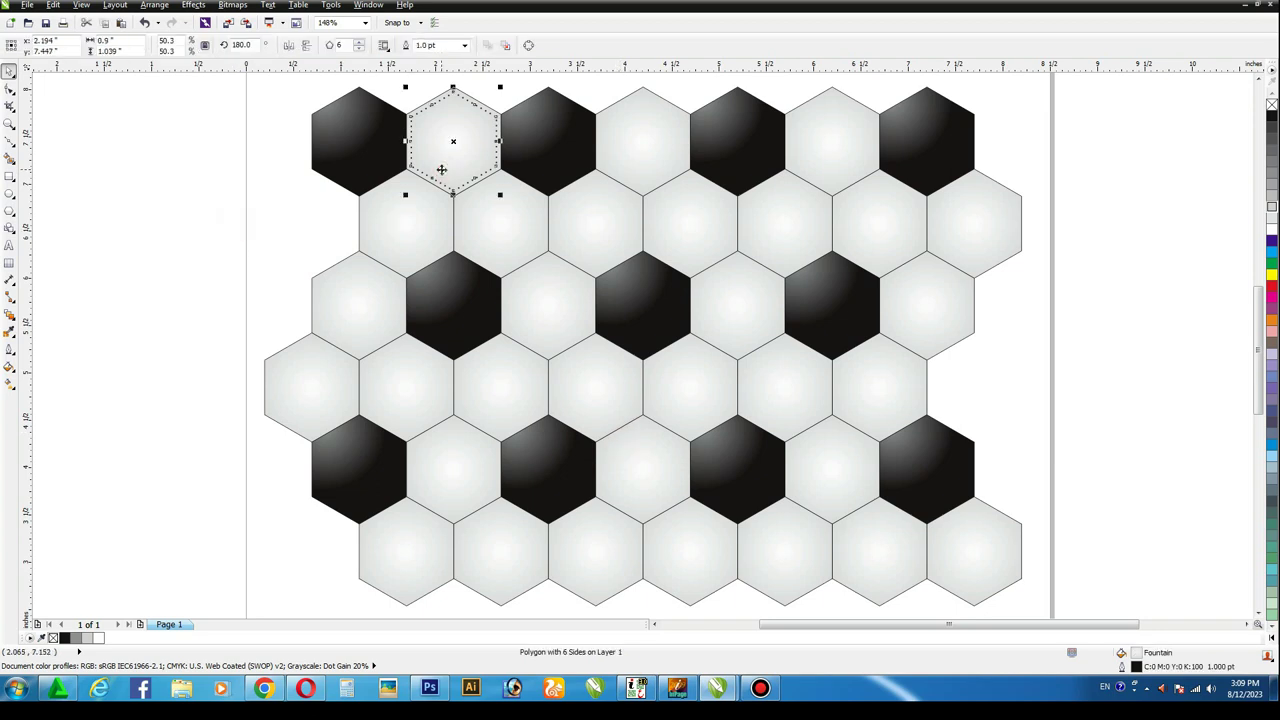
left_click(623, 140, "shift")
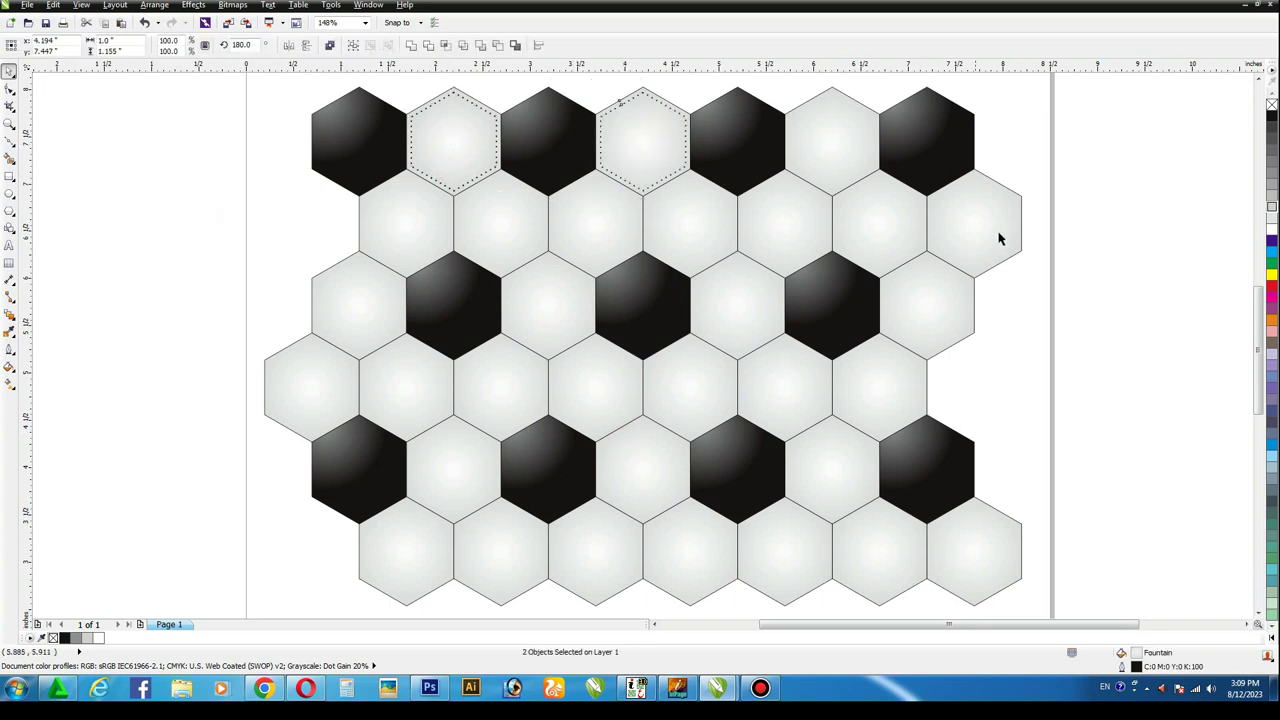
left_click(1075, 235)
left_click(643, 131)
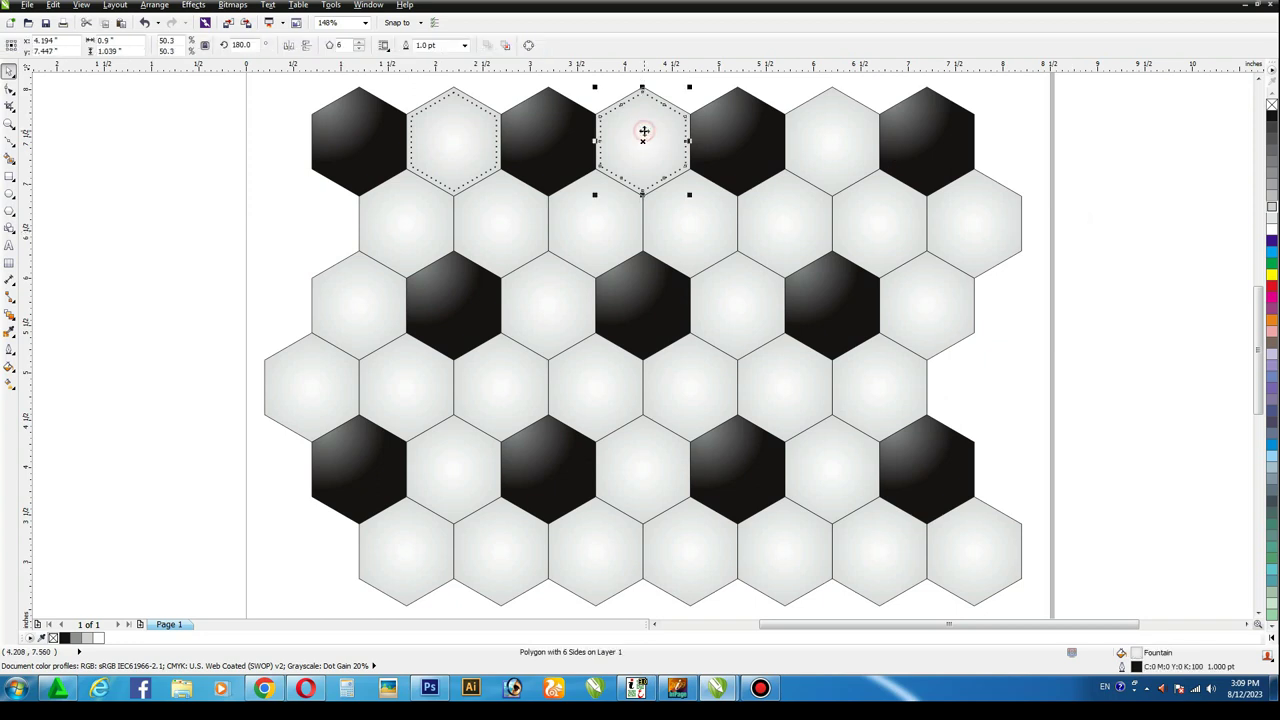
left_click(812, 126, "shift")
left_click(1106, 257)
Centre copies of the dotted hexagon on the three rightmost hexagons of the second row.
left_click(828, 158)
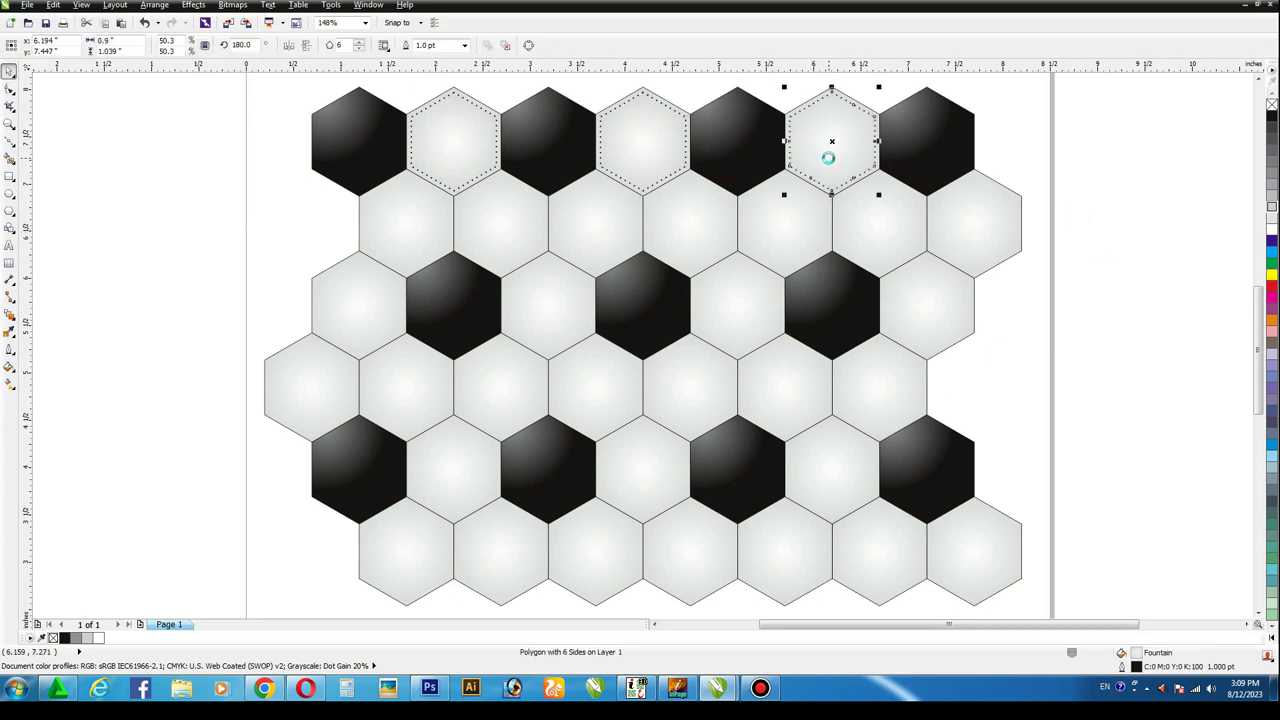
left_click(994, 246, "shift")
left_click(1131, 274)
left_click(977, 172)
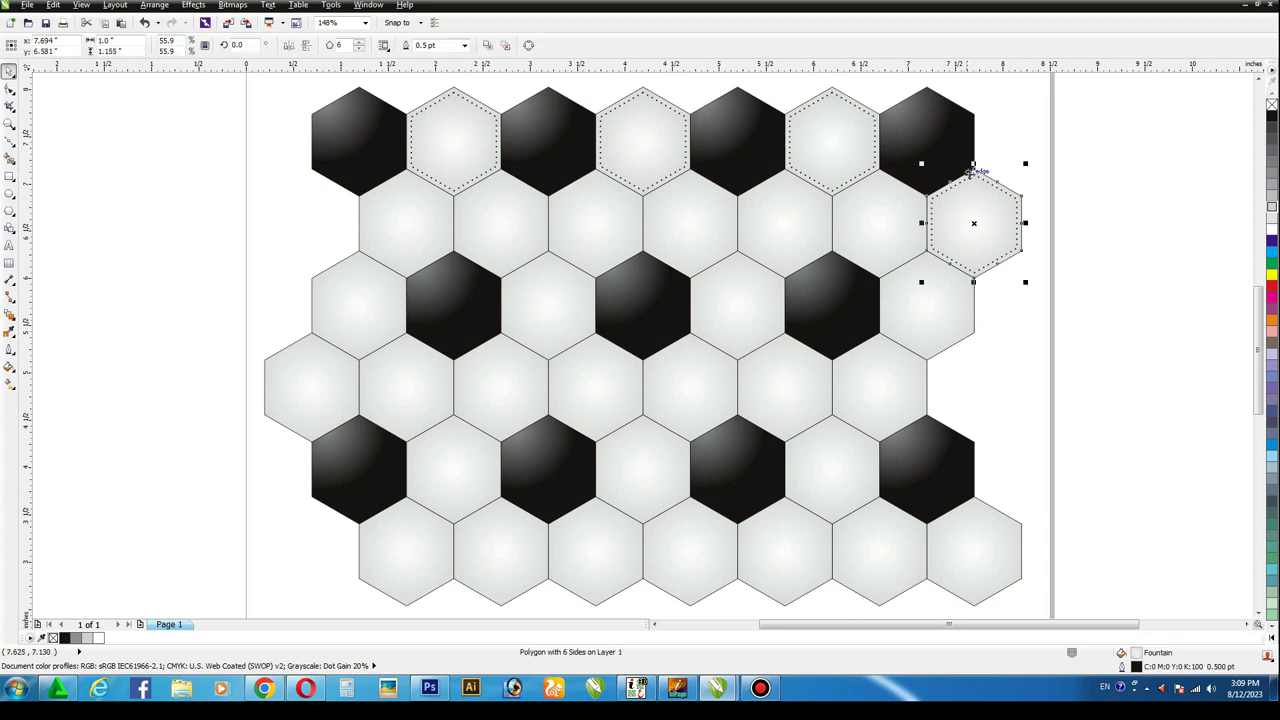
left_click(986, 210)
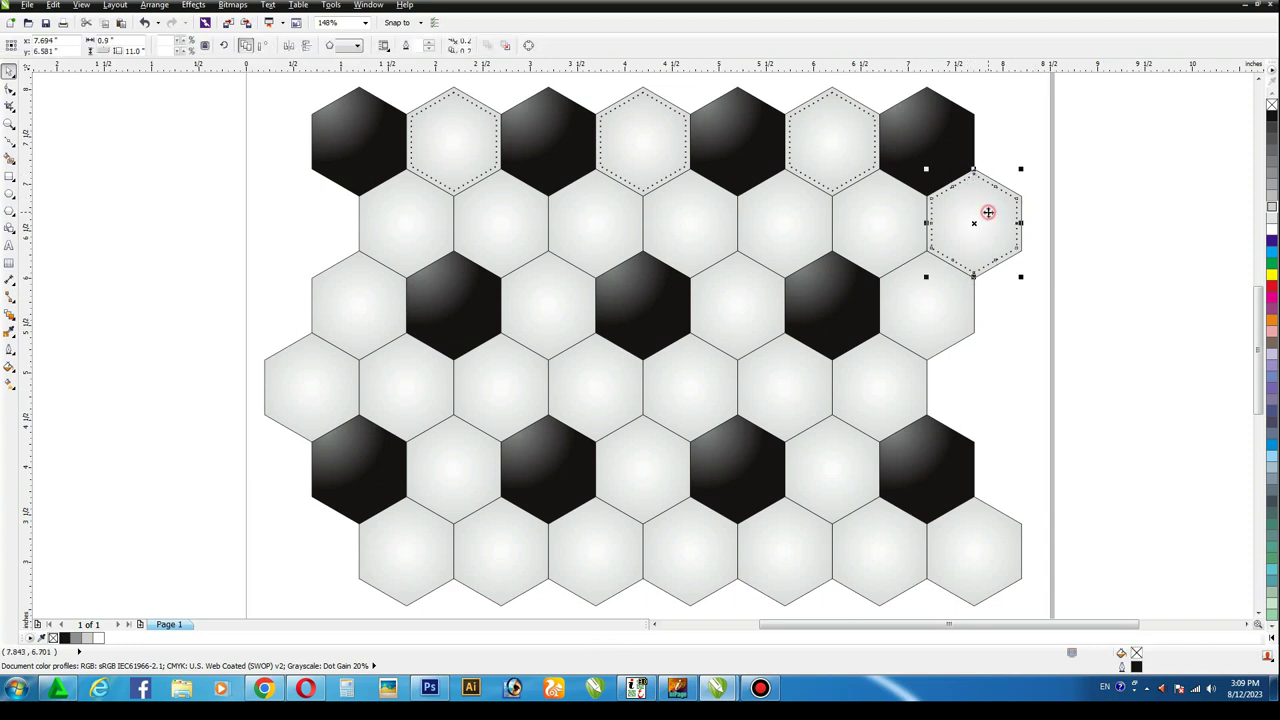
left_click(885, 253, "shift")
left_click(1091, 291)
left_click(908, 226)
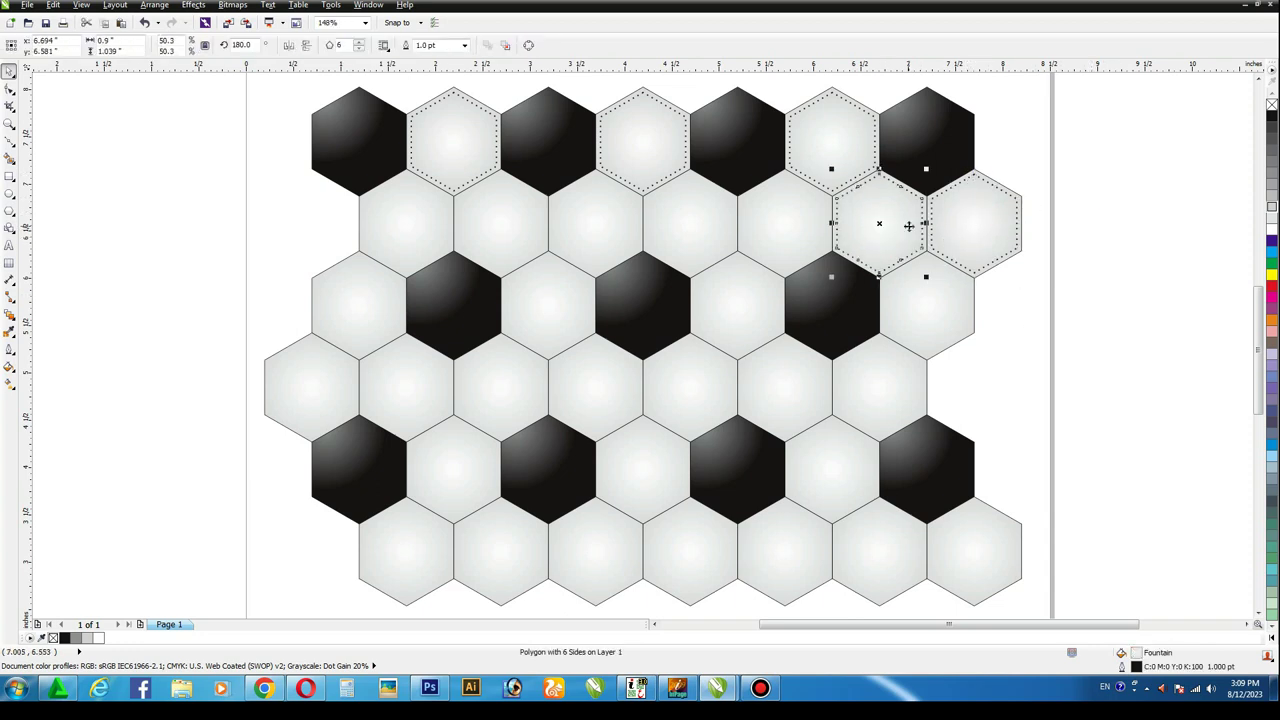
left_click(774, 248, "shift")
left_click(1045, 333)
Add centred dotted hexagon copies to the fourth and third hexagons of the second row.
left_click(790, 203)
left_click(694, 210, "shift")
key("c")
key("e")
left_click(1083, 323)
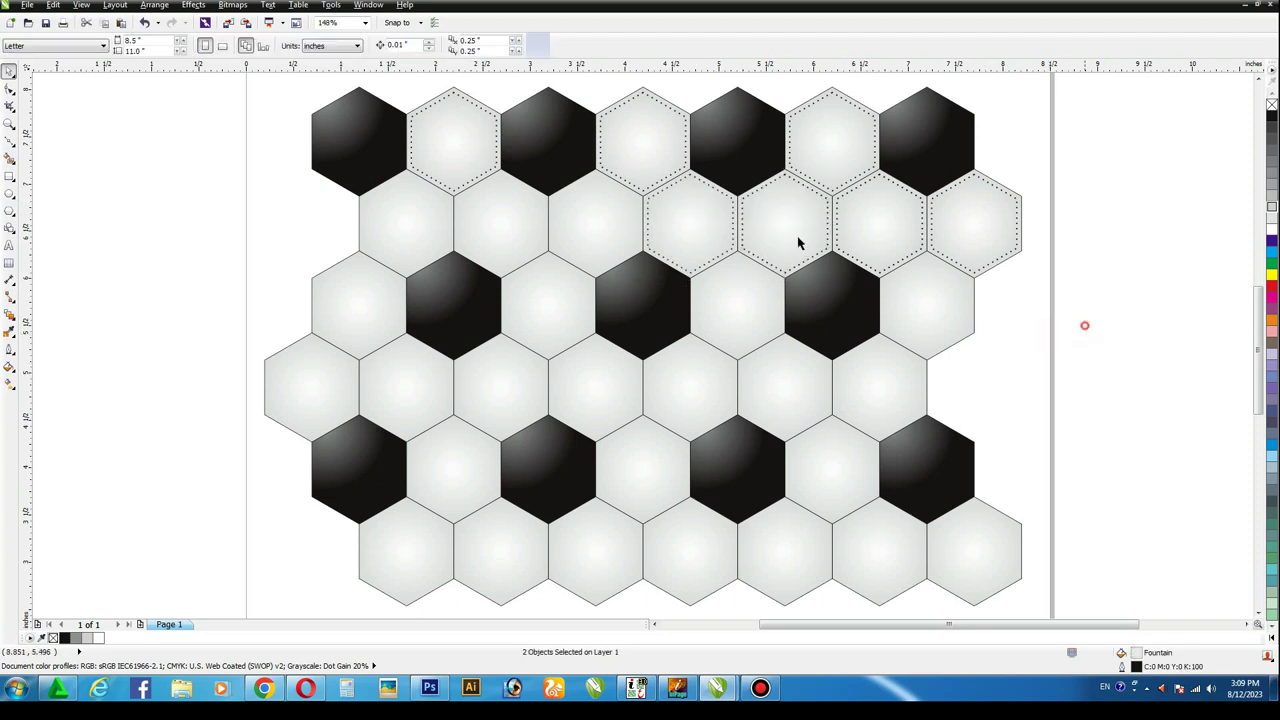
left_click(715, 234)
left_click(555, 220, "shift")
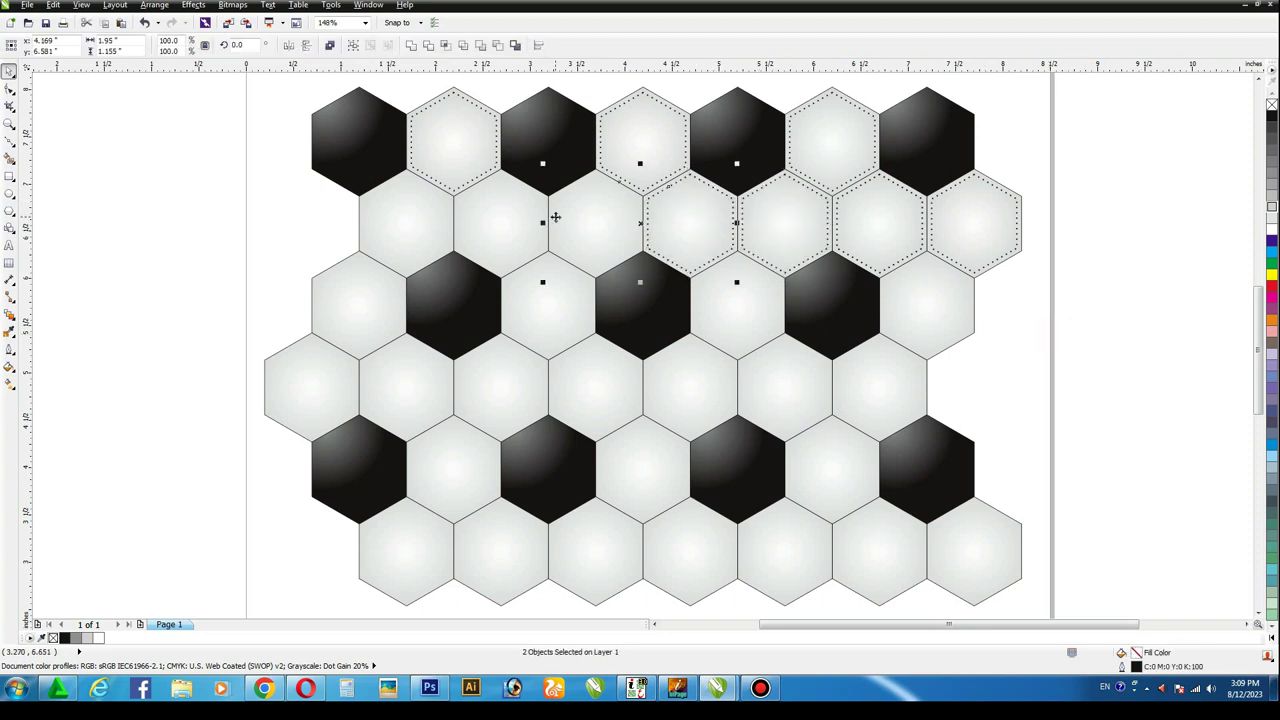
key("c")
key("e")
left_click(1114, 277)
Place centred dotted hexagon copies on the two leftmost hexagons of the second row.
left_click(604, 199)
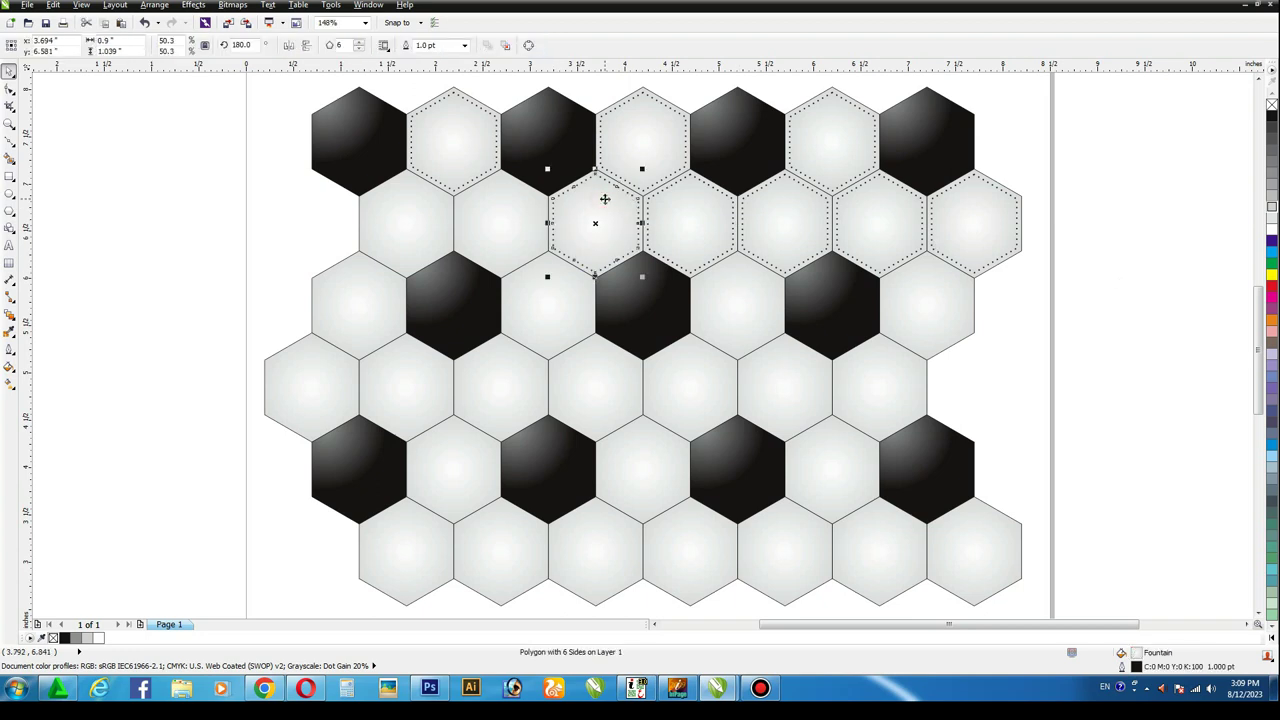
left_click(491, 209, "shift")
key("c")
key("e")
left_click(1076, 306)
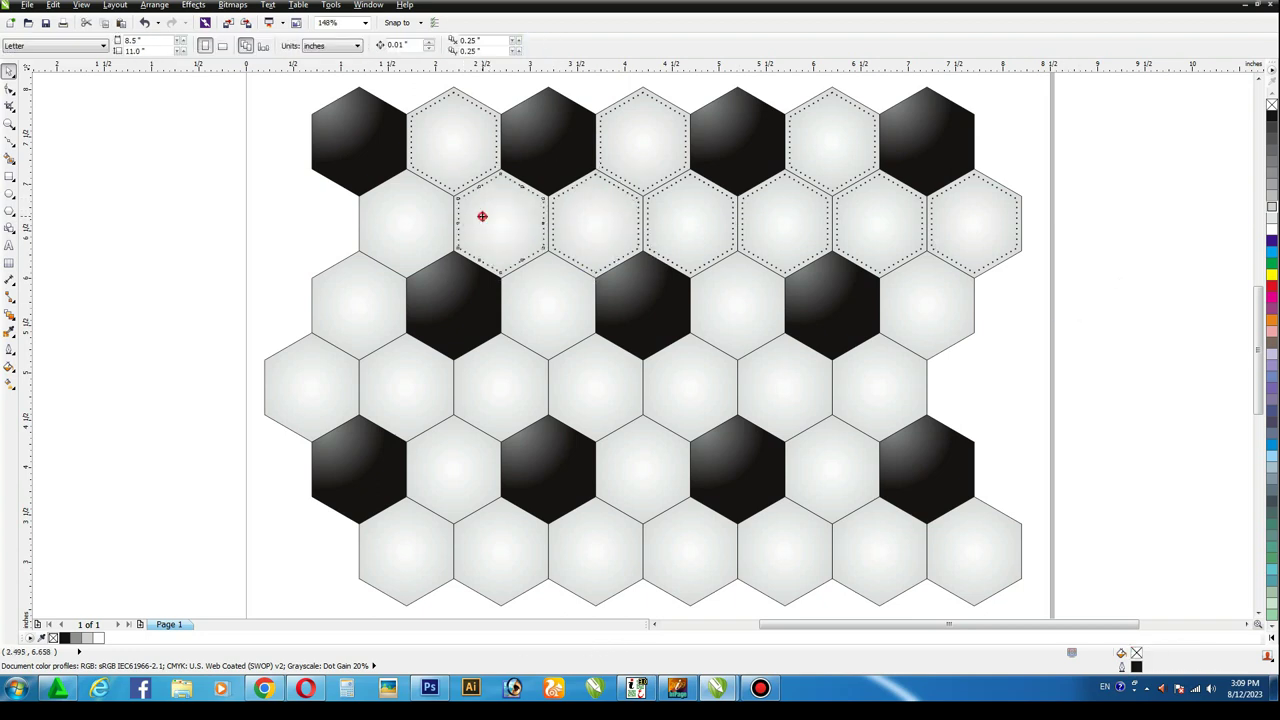
left_click(482, 216)
left_click(405, 230, "shift")
key("c")
key("e")
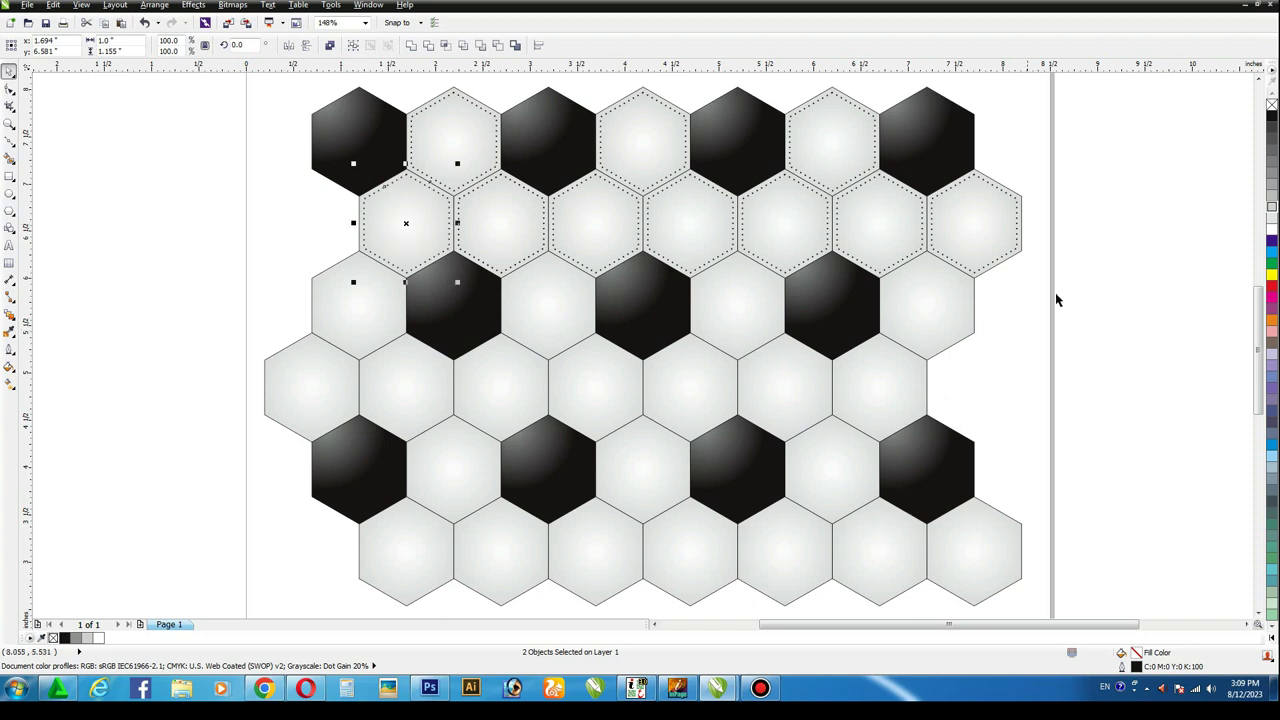
left_click(1075, 290)
Duplicate the dotted hexagon onto the two rightmost light hexagons of the third row, centred in each.
left_click(962, 232)
left_click(937, 317, "shift")
key("c")
key("e")
left_click(928, 282)
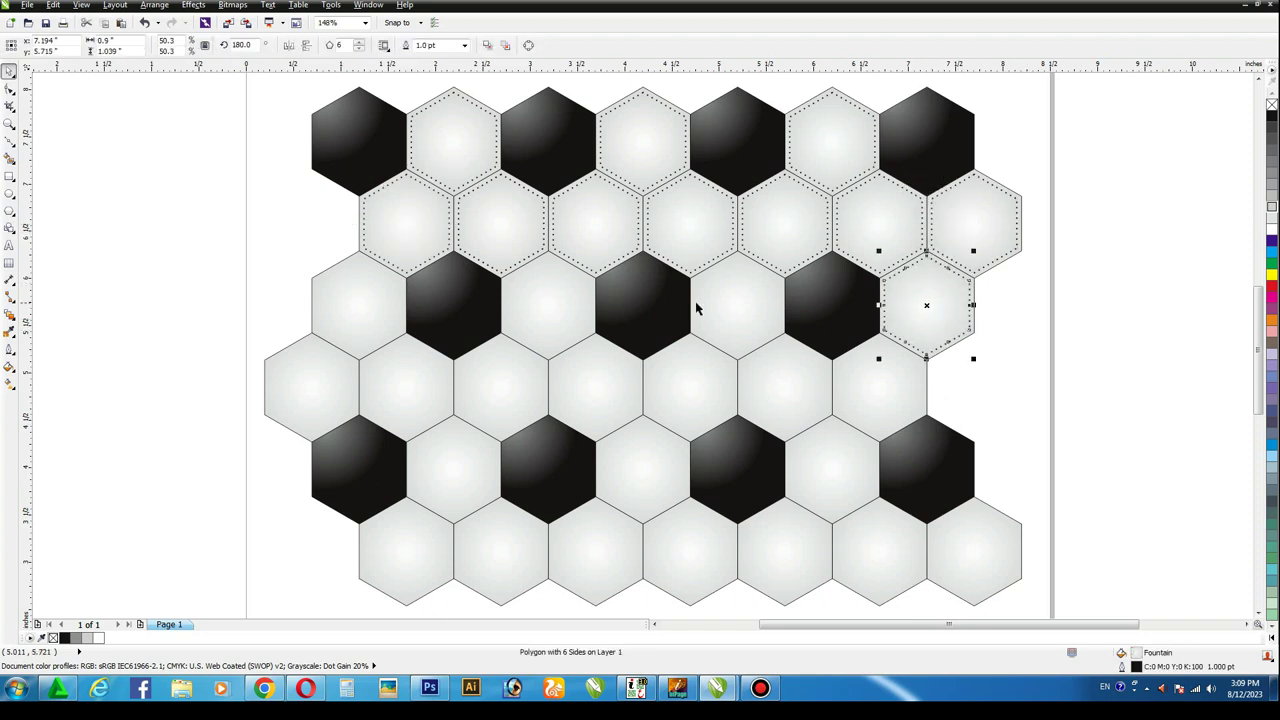
left_click(721, 300, "shift")
key("c")
key("e")
Centre dotted hexagon copies on the two leftmost light hexagons of the third row.
left_click(750, 304)
left_click(528, 298, "shift")
key("c")
key("e")
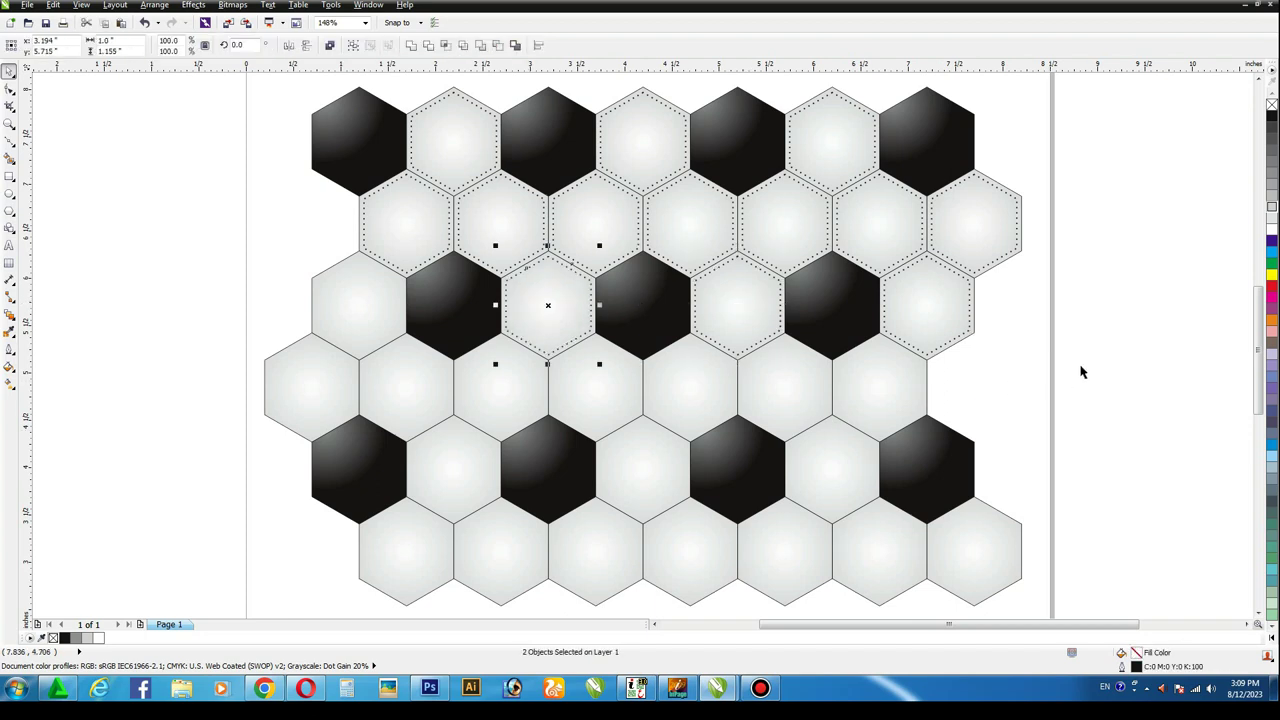
left_click(1082, 370)
left_click(552, 310)
left_click(374, 294, "shift")
key("c")
key("e")
left_click(1046, 348)
Add centred copies of the dotted hexagon to the two rightmost hexagons of the fourth row.
left_click(358, 304)
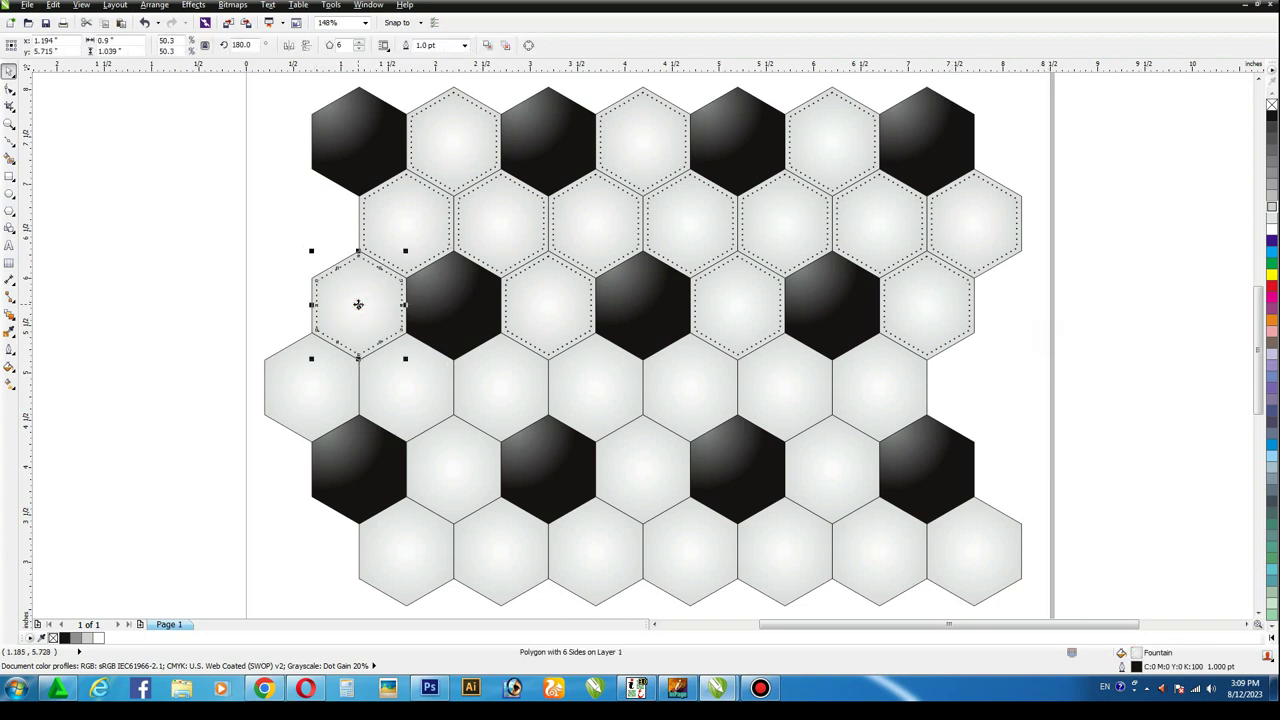
left_click(905, 390, "shift")
key("c")
key("e")
left_click(1120, 380)
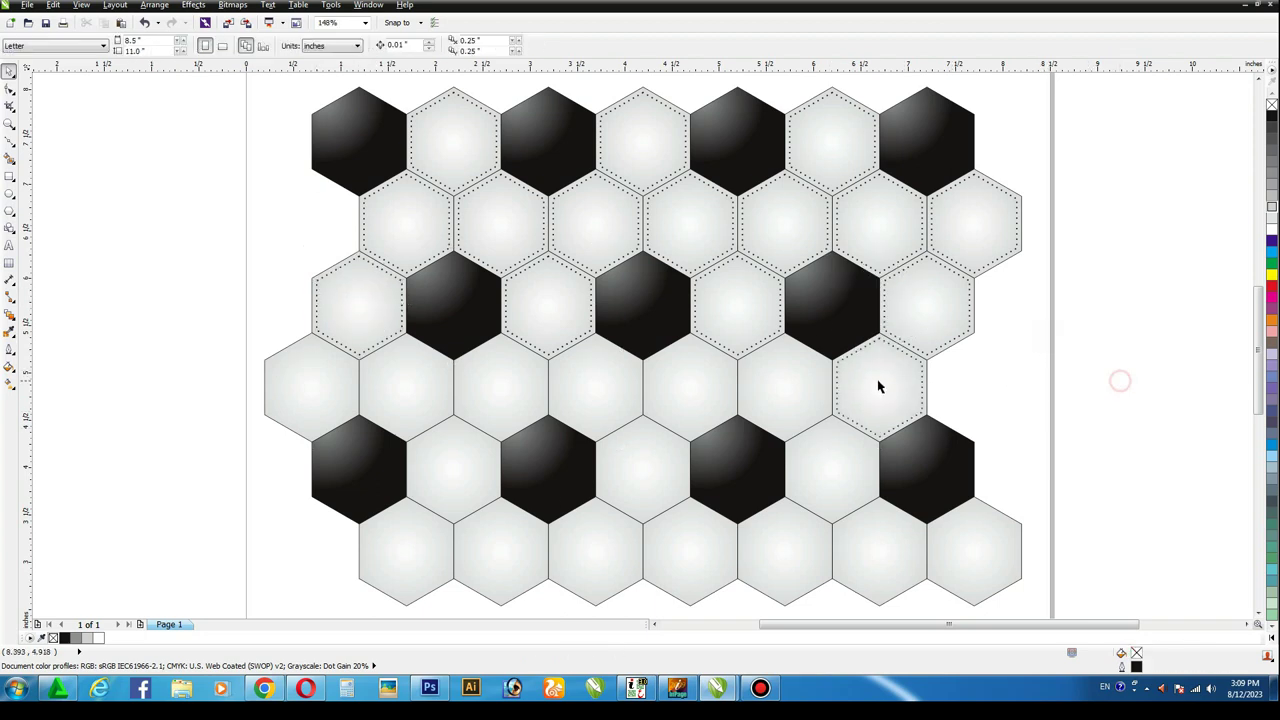
left_click(877, 382)
left_click(802, 384, "shift")
key("c")
key("e")
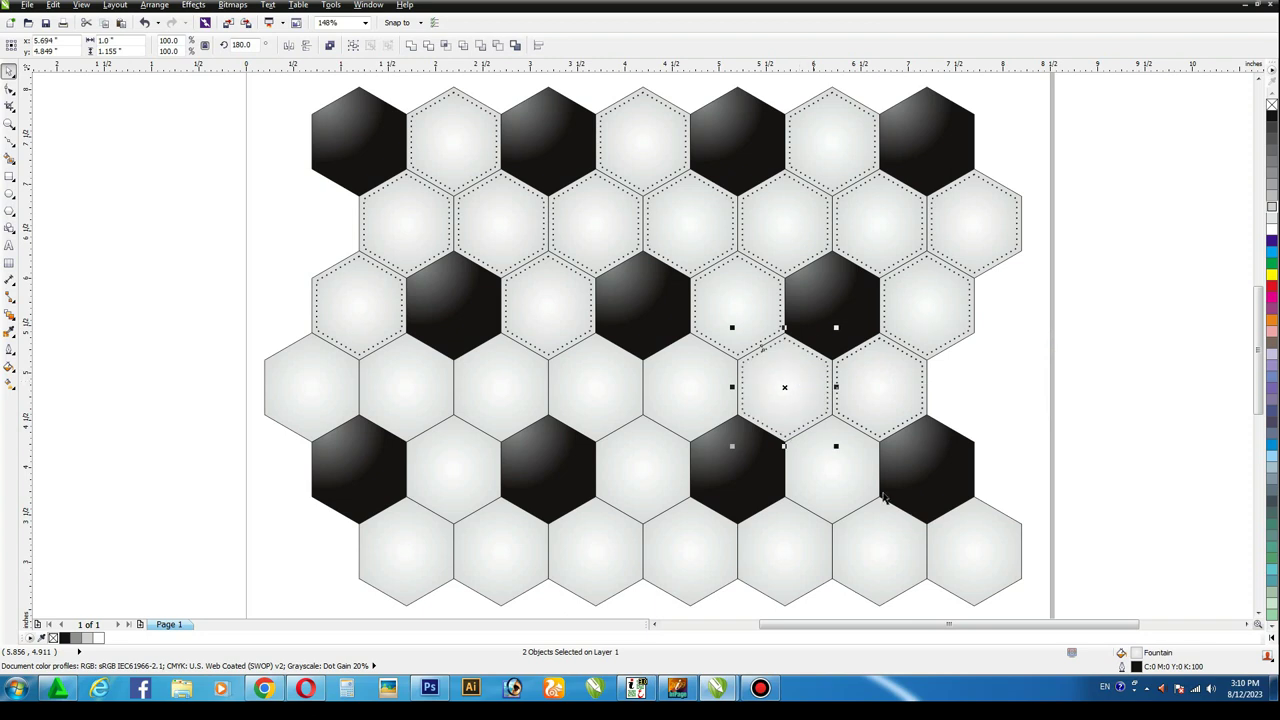
left_click(1085, 385)
Place centred dotted hexagon copies on the fifth and fourth hexagons of the fourth row.
left_click(817, 384)
left_click(694, 383, "shift")
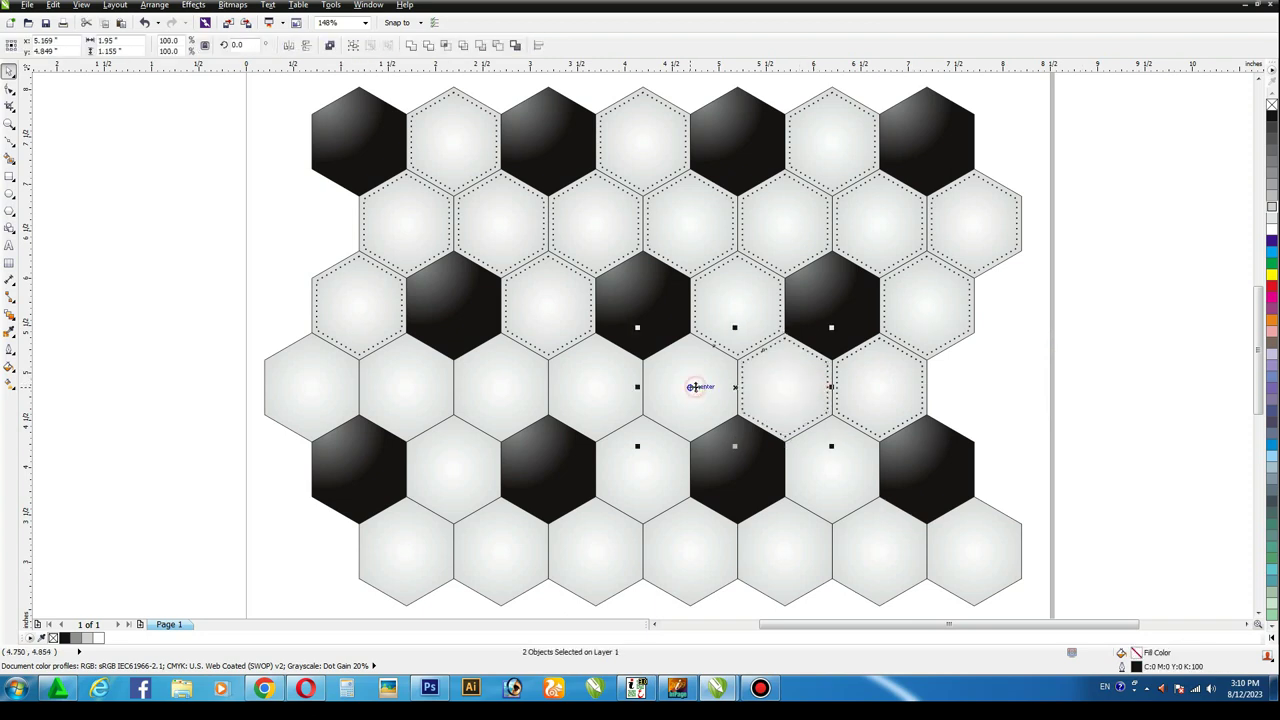
key("c")
key("e")
left_click(1083, 411)
left_click(723, 374)
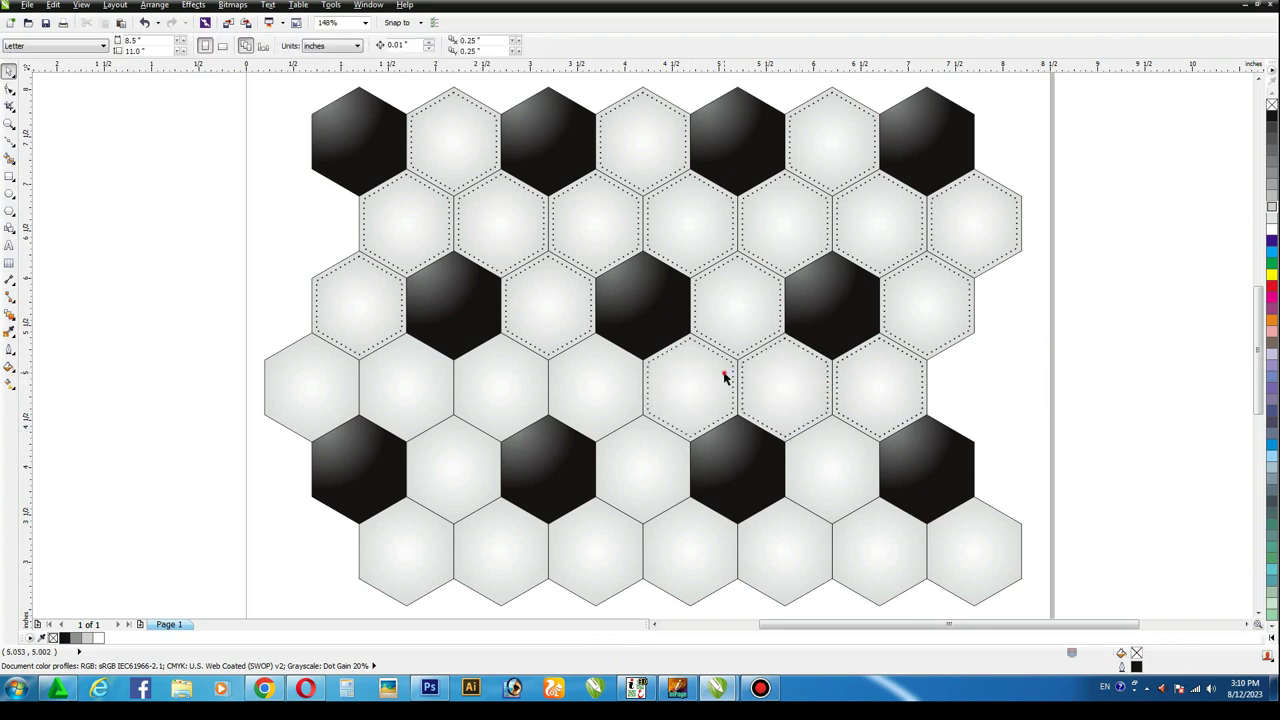
left_click(612, 375, "shift")
key("c")
key("e")
left_click(1043, 389)
Duplicate the dotted hexagon onto the third and second hexagons of the fourth row, centred in each.
left_click(580, 386)
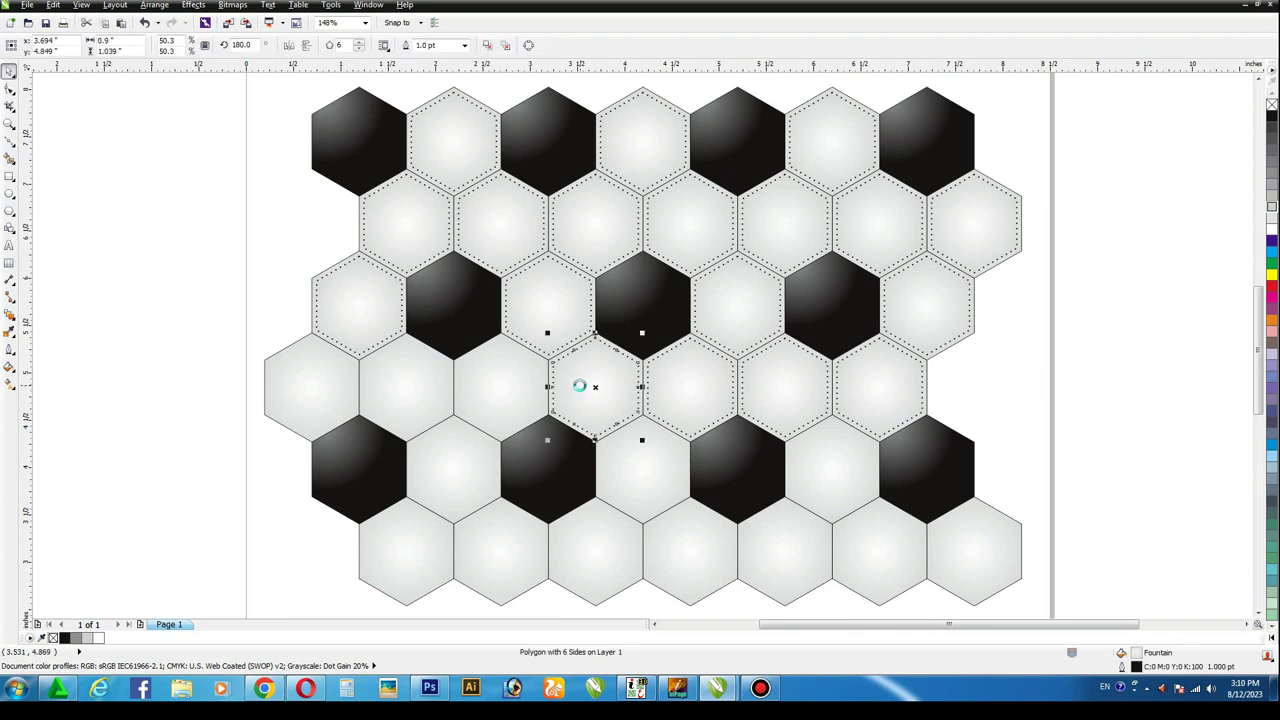
left_click(500, 396, "shift")
key("c")
key("e")
left_click(1040, 391)
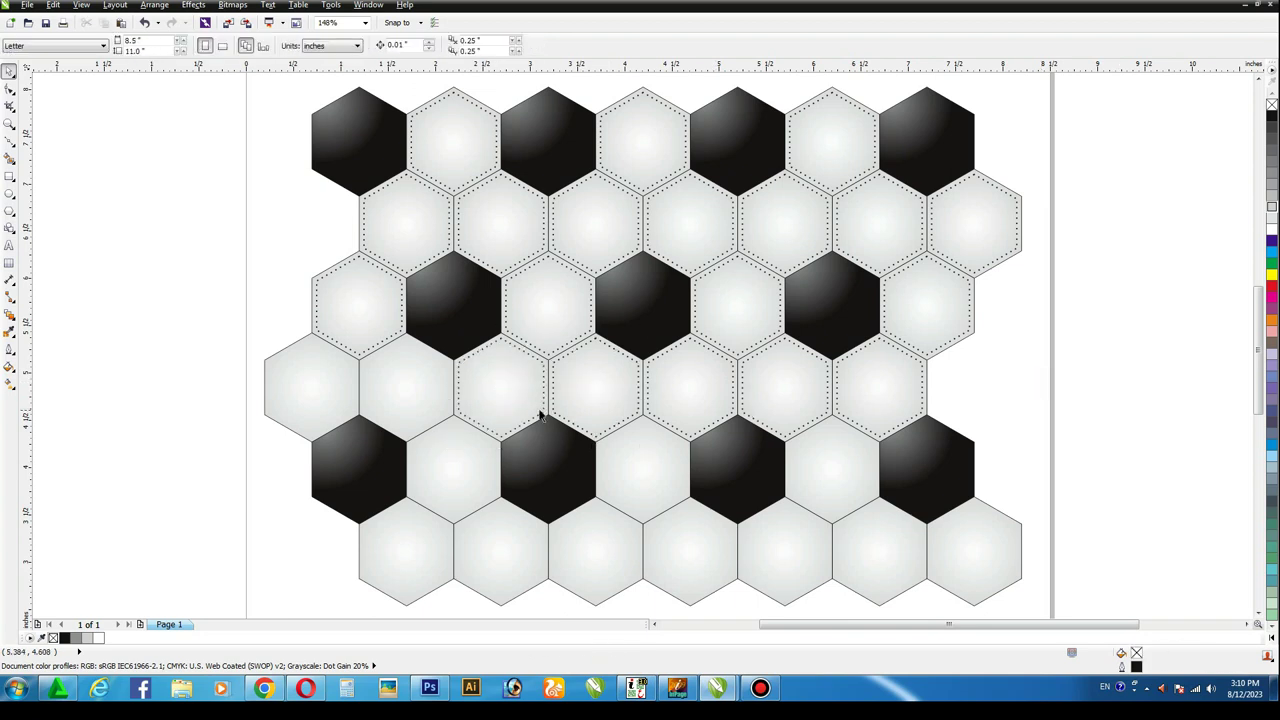
left_click(510, 398)
left_click(417, 376, "shift")
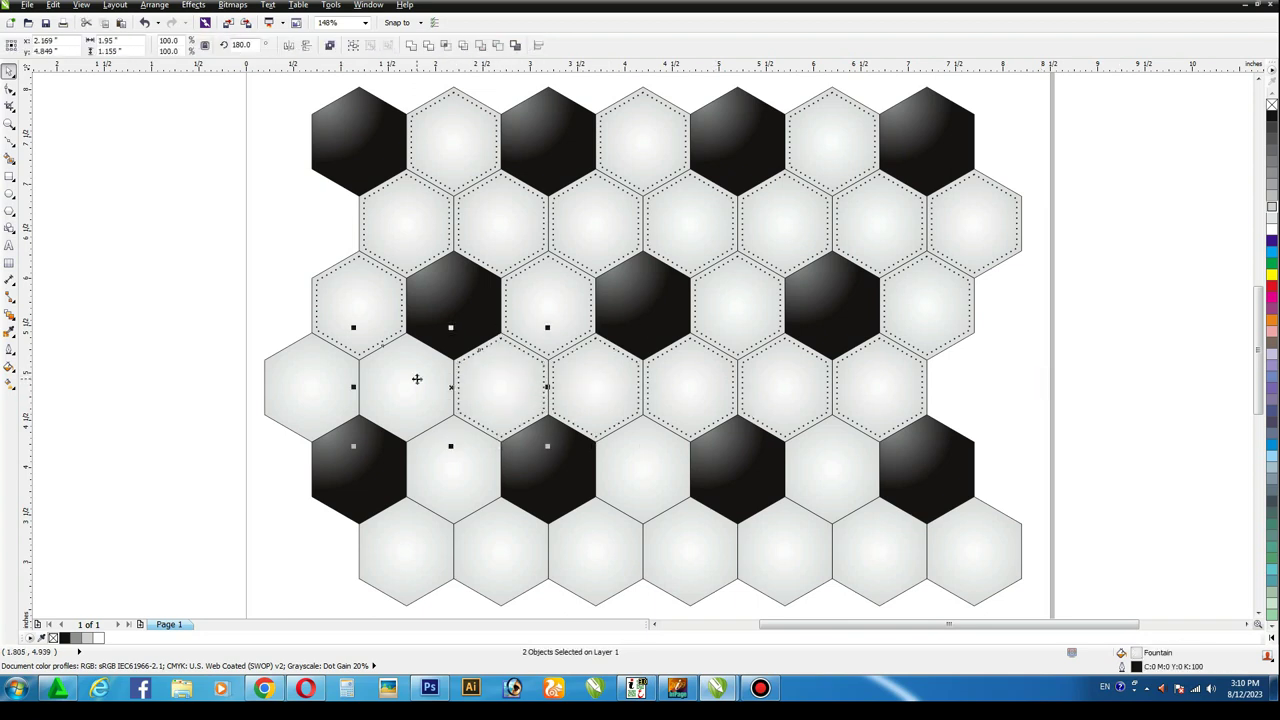
key("c")
key("e")
key("Escape")
Centre a dotted hexagon copy on the leftmost hexagon of the fourth row.
left_click(417, 381)
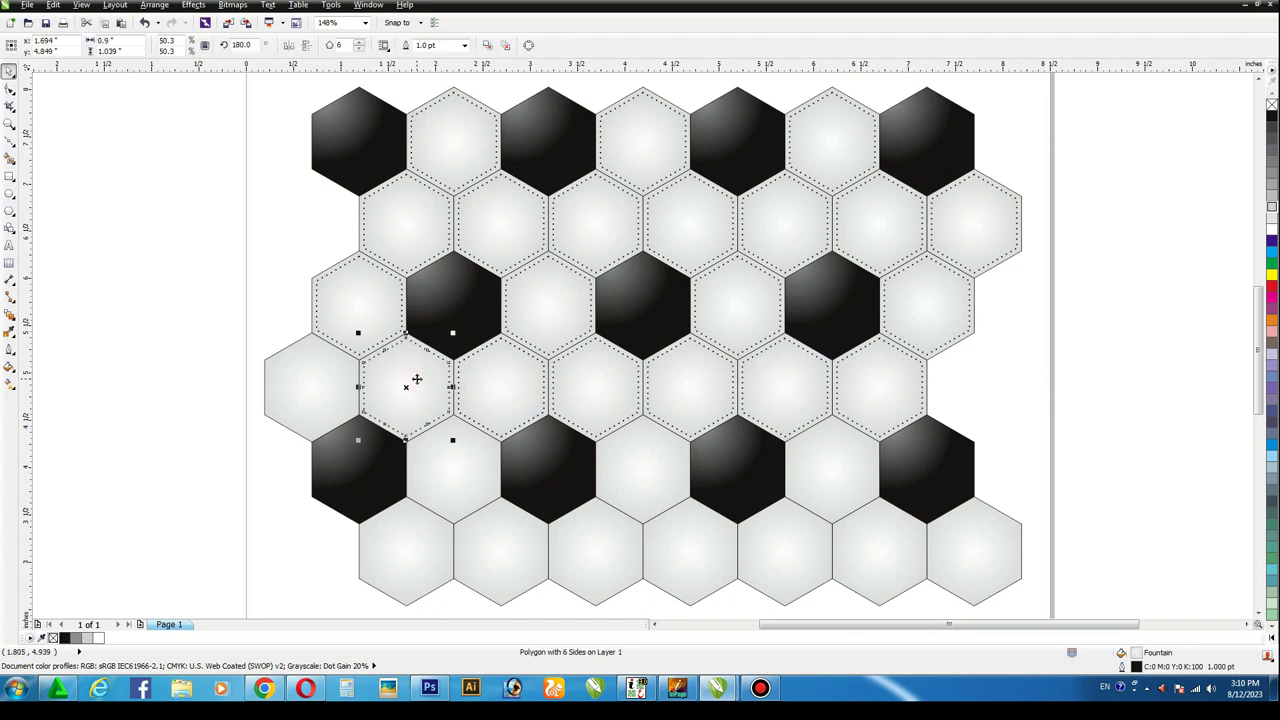
left_click(360, 374, "shift")
key("c")
key("e")
key("Escape")
Add centred dotted hexagon copies to the rightmost and middle light hexagons of the fifth row.
left_click(323, 379)
left_click(806, 460, "shift")
key("c")
key("e")
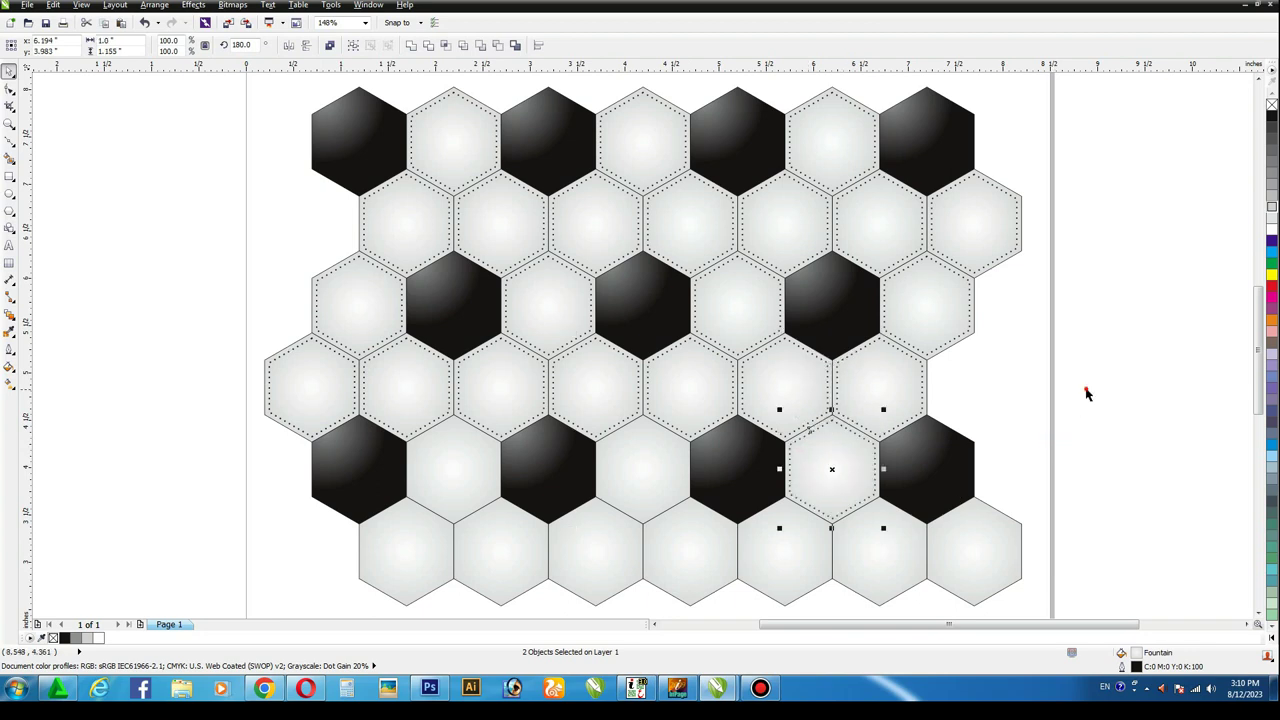
key("Escape")
left_click(831, 465)
left_click(651, 485, "shift")
key("c")
key("e")
key("Escape")
Centre a copy of the dotted hexagon on the leftmost light hexagon of the fifth row.
left_click(632, 462)
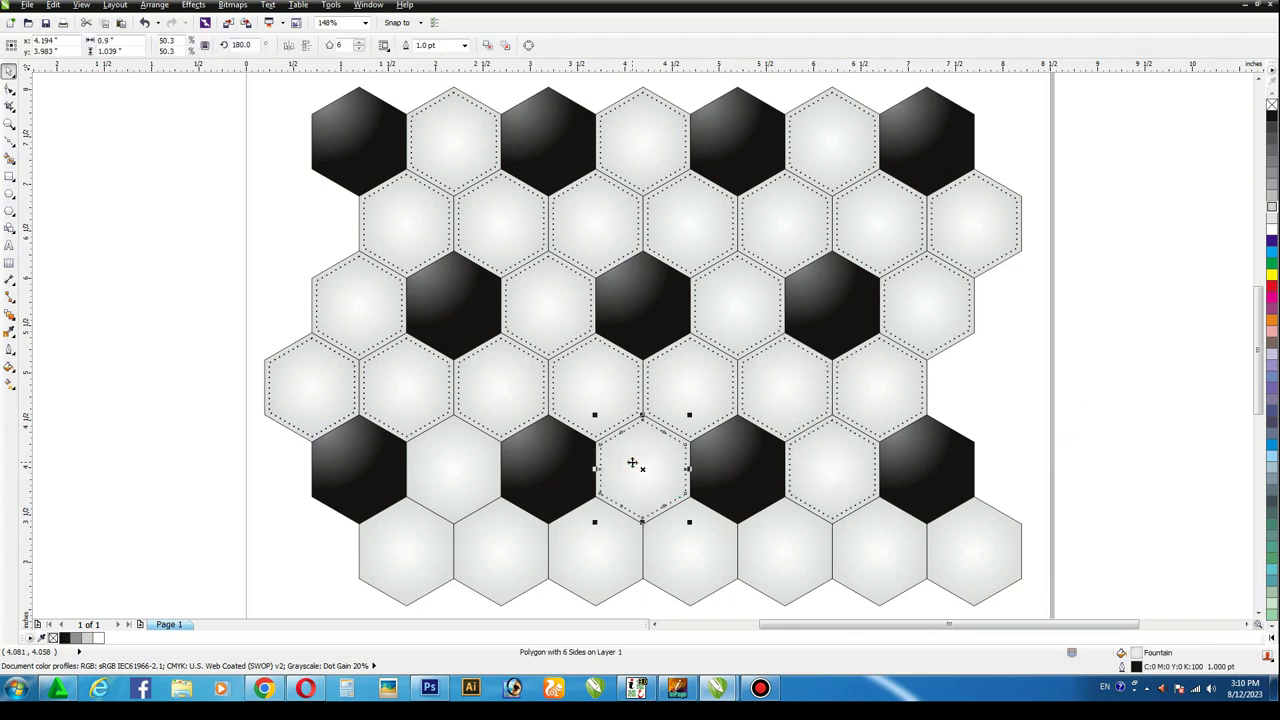
left_click(483, 476, "shift")
key("c")
key("e")
key("Escape")
Place centred dotted hexagon copies on the two rightmost hexagons of the bottom row.
left_click(840, 451)
left_click(1018, 534, "shift")
key("c")
key("e")
key("Escape")
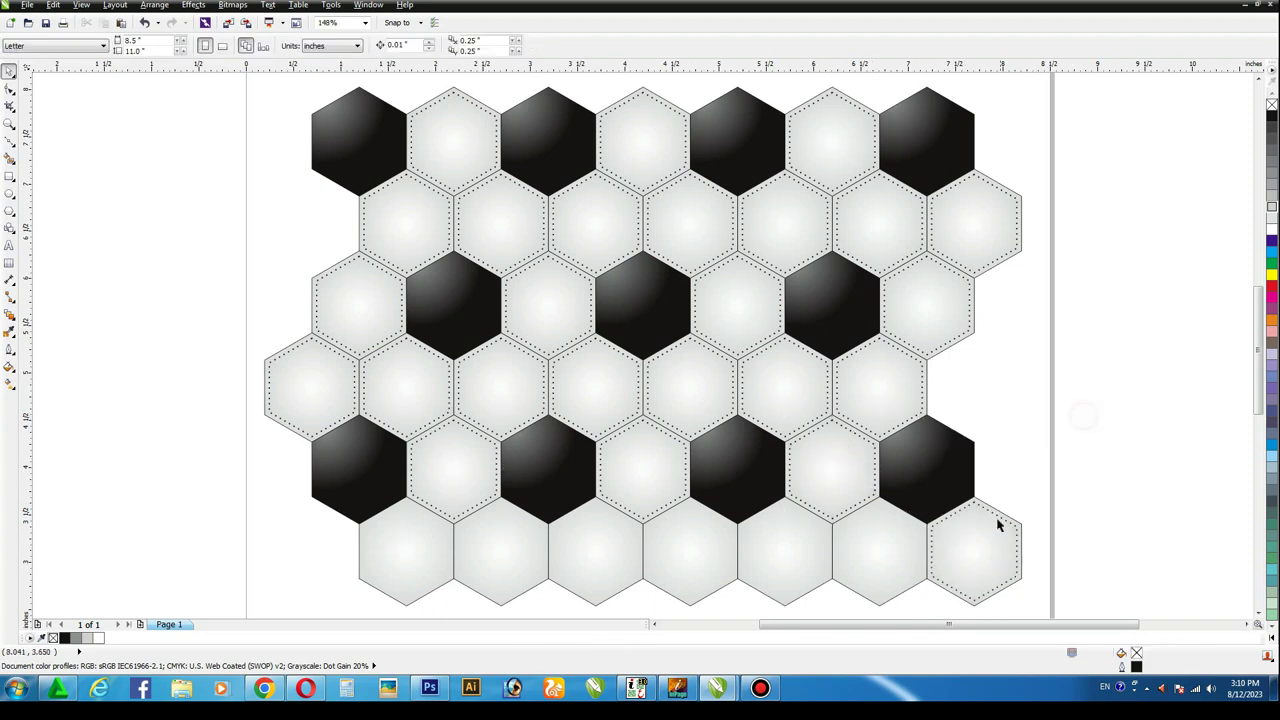
left_click(997, 518)
left_click(886, 562, "shift")
key("c")
key("e")
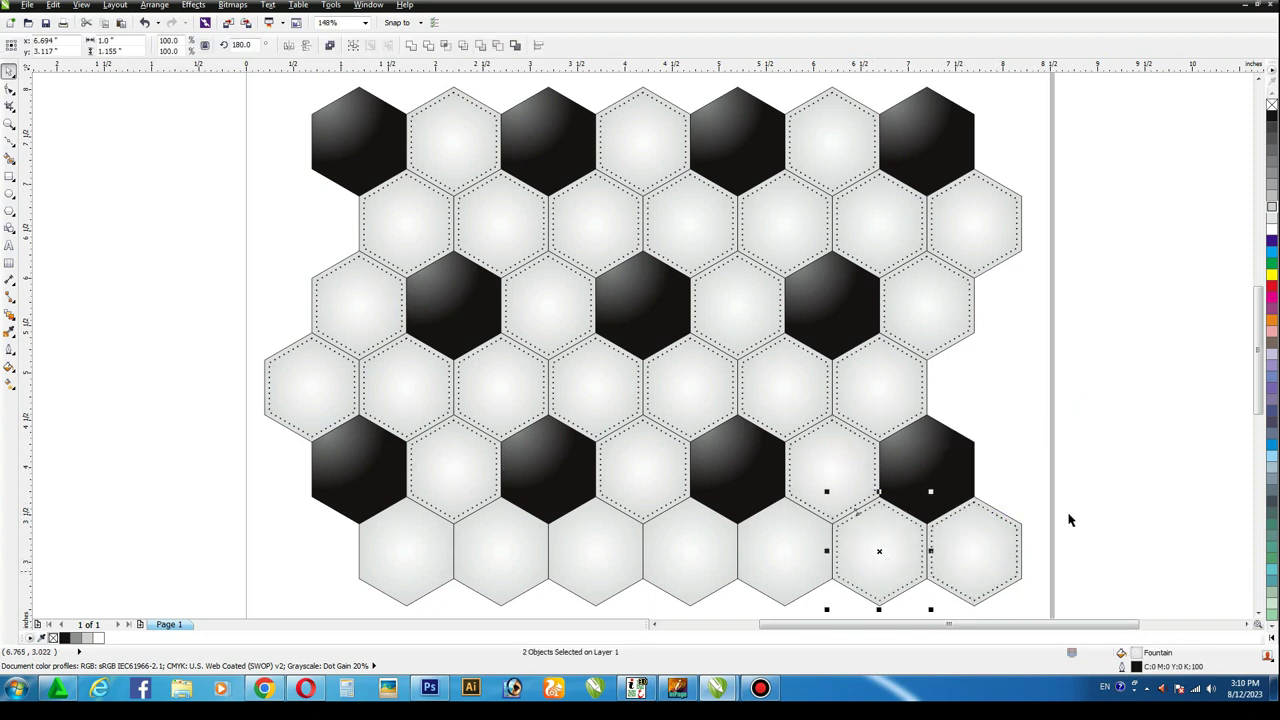
key("Escape")
Place centred dotted hexagon copies on the fifth and fourth hexagons from the left in the bottom row.
left_click(877, 551)
left_click(760, 551, "shift")
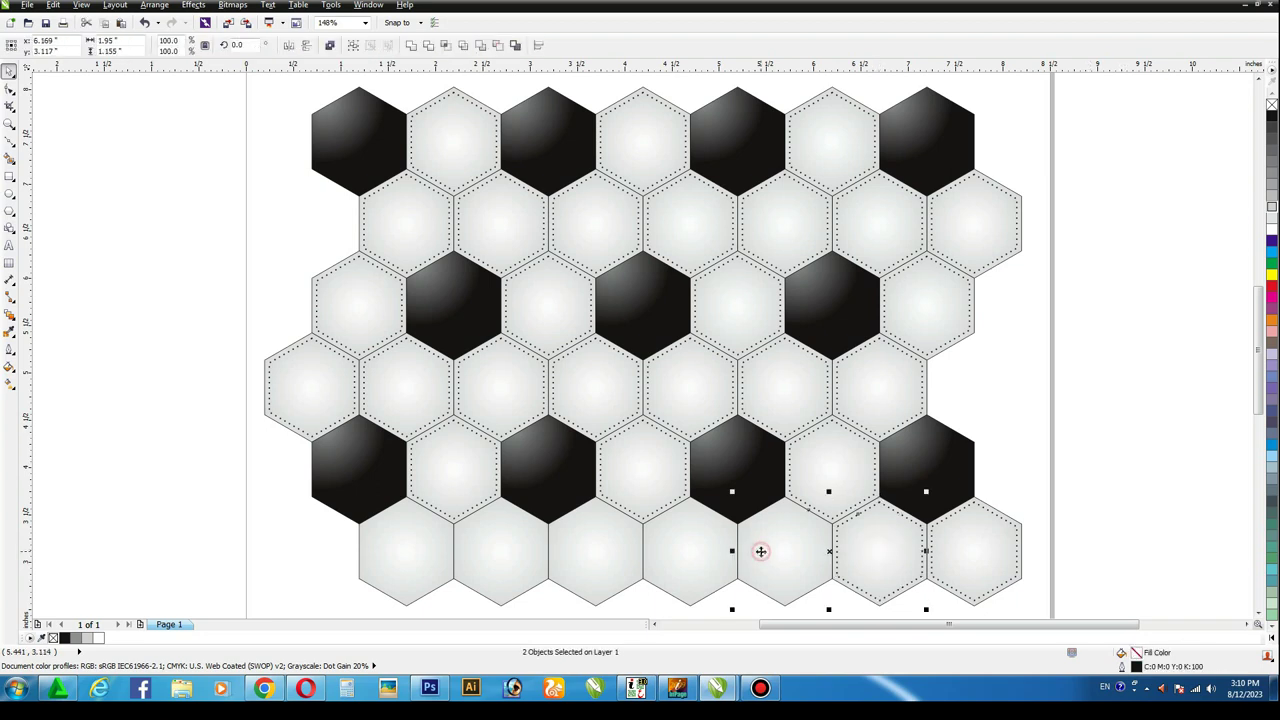
key("Escape")
left_click(777, 520)
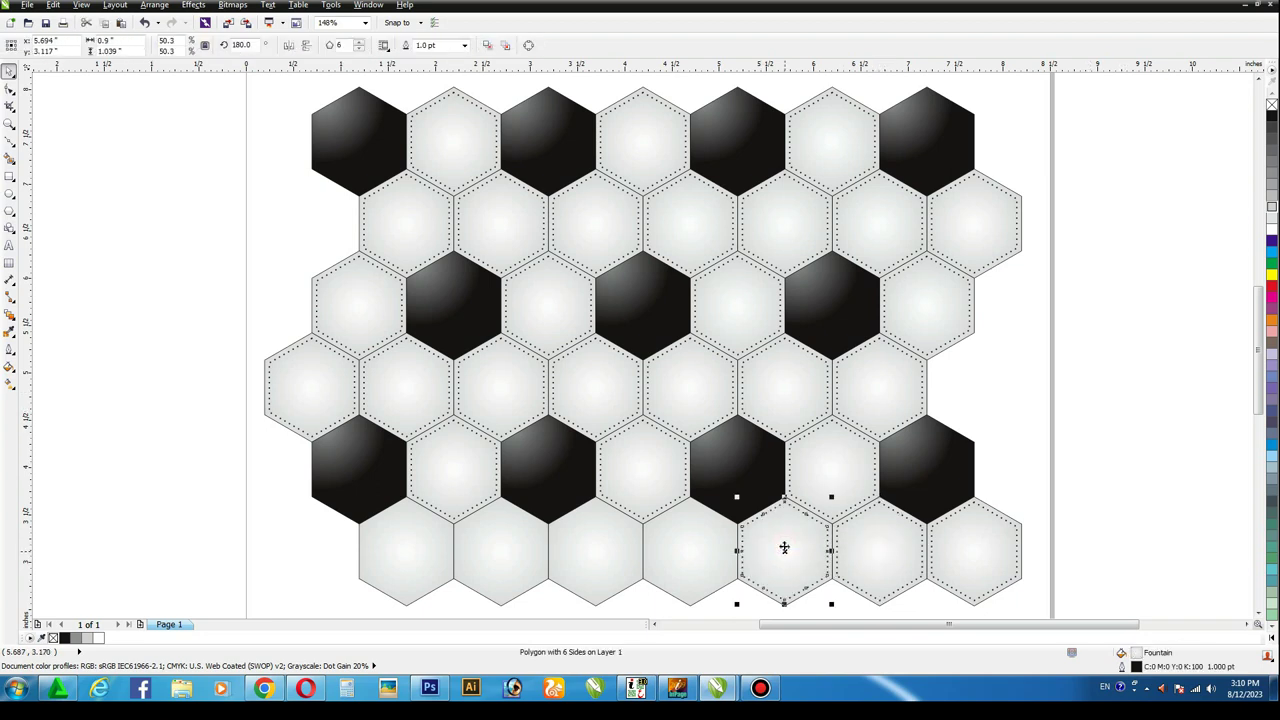
left_click(714, 553, "shift")
key("c")
key("e")
key("Escape")
Add centred dotted hexagon copies to the third and second hexagons from the left in the bottom row.
left_click(697, 544)
left_click(575, 555, "shift")
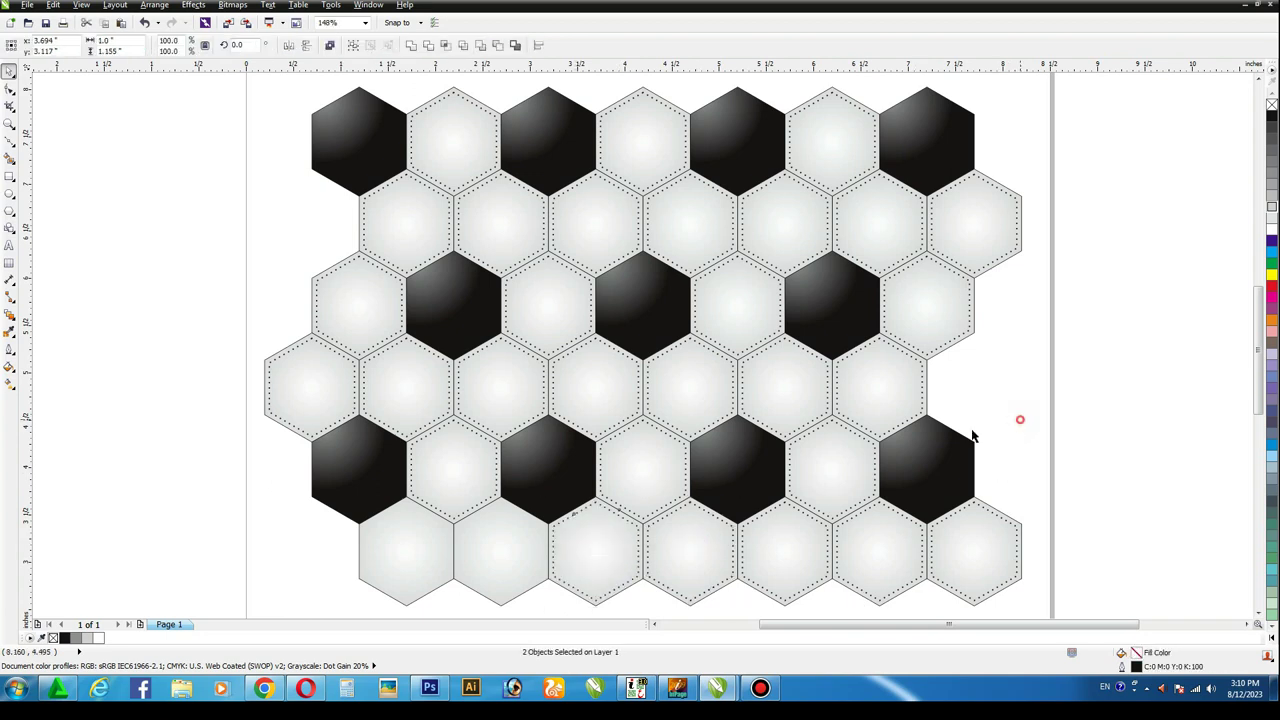
left_click(580, 532)
left_click(514, 537, "shift")
key("c")
key("e")
left_click(1020, 414)
Centre a dotted hexagon copy on the leftmost hexagon of the bottom row.
left_click(489, 532)
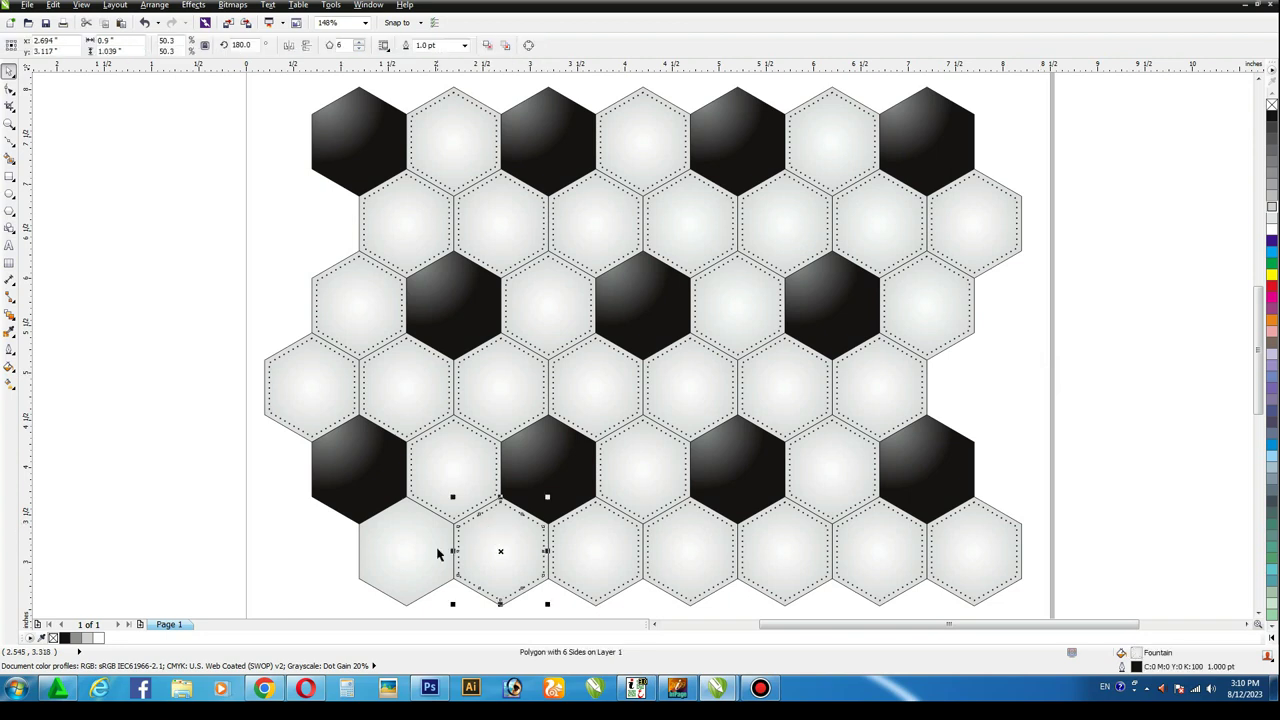
left_click(404, 556, "shift")
left_click(1068, 348)
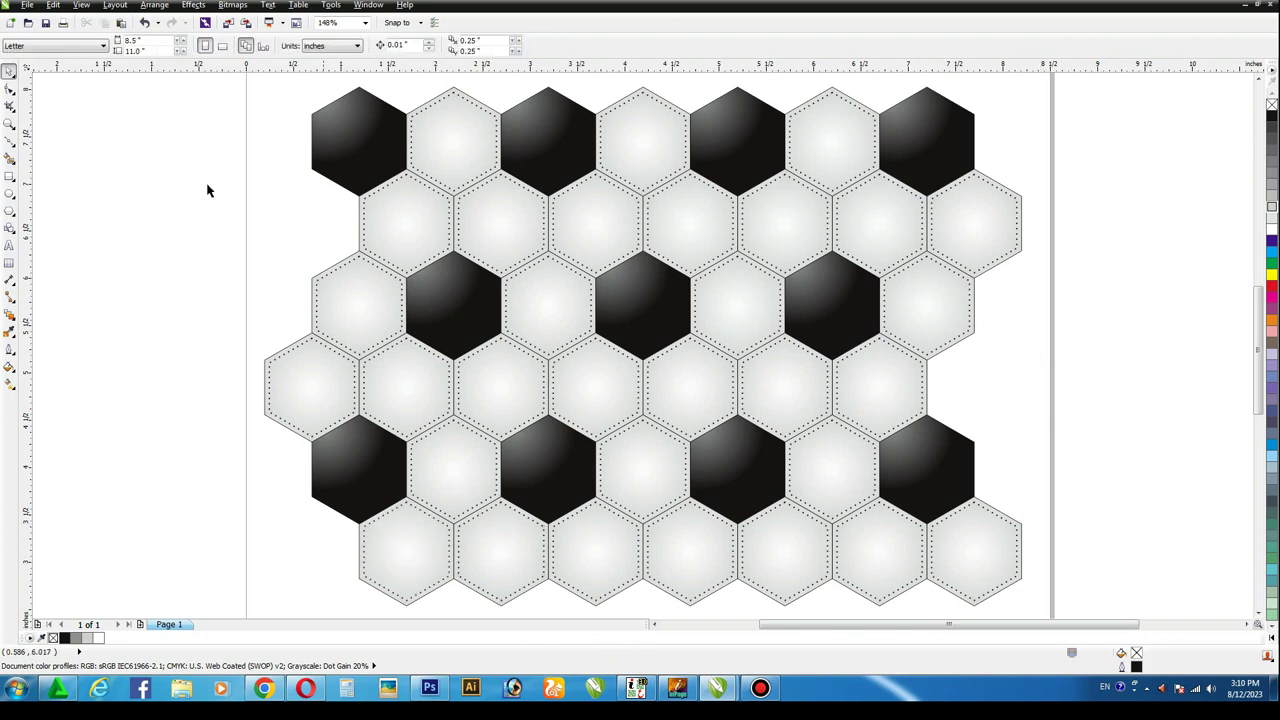
Draw a circle about 4.1 inches wide, centred on the middle black hexagon of the third row.
left_click(13, 197)
left_click_drag(508, 232, 766, 366)
left_click(10, 72)
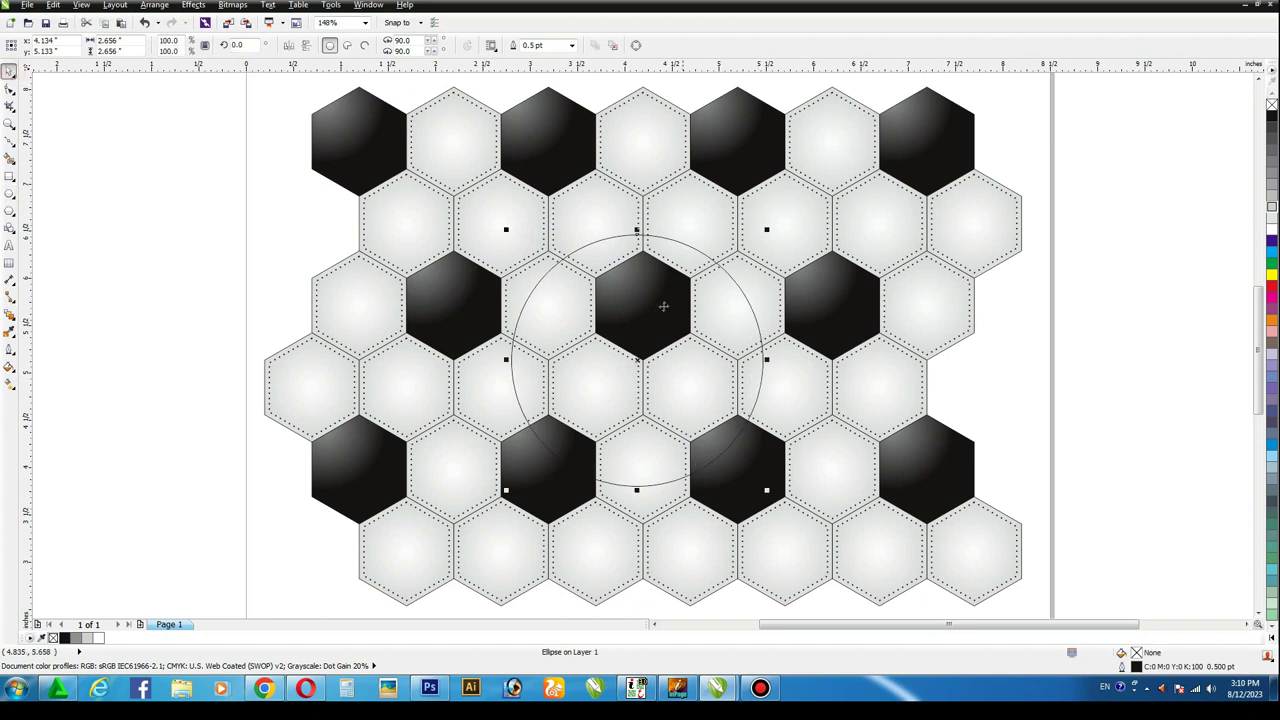
left_click_drag(637, 360, 640, 331)
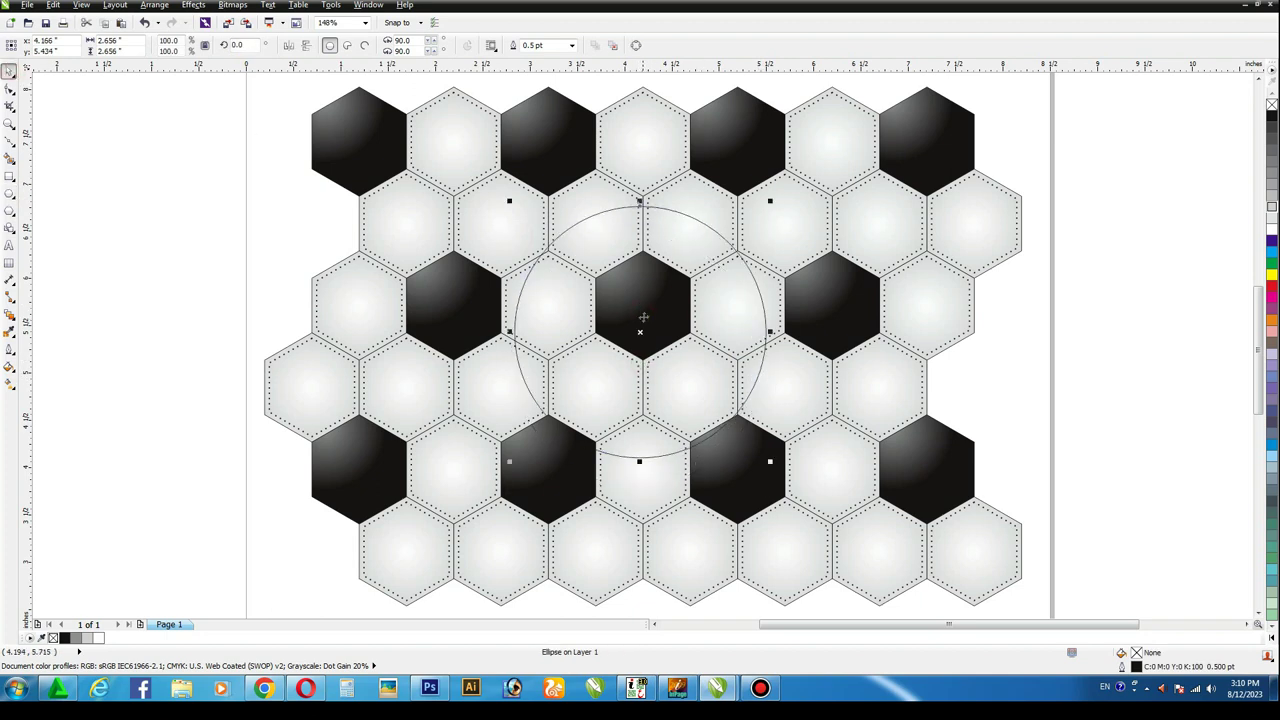
left_click(147, 258)
left_click(693, 236)
left_click_drag(640, 331, 643, 305)
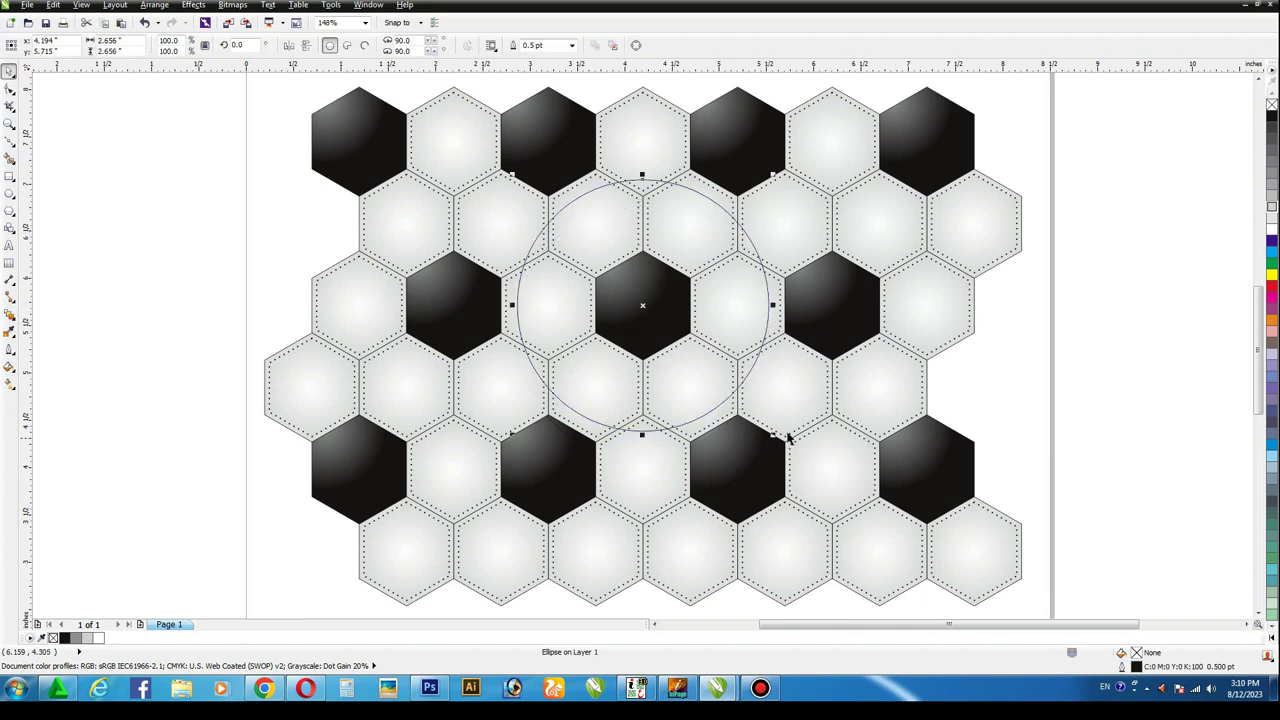
left_click_drag(773, 433, 845, 534)
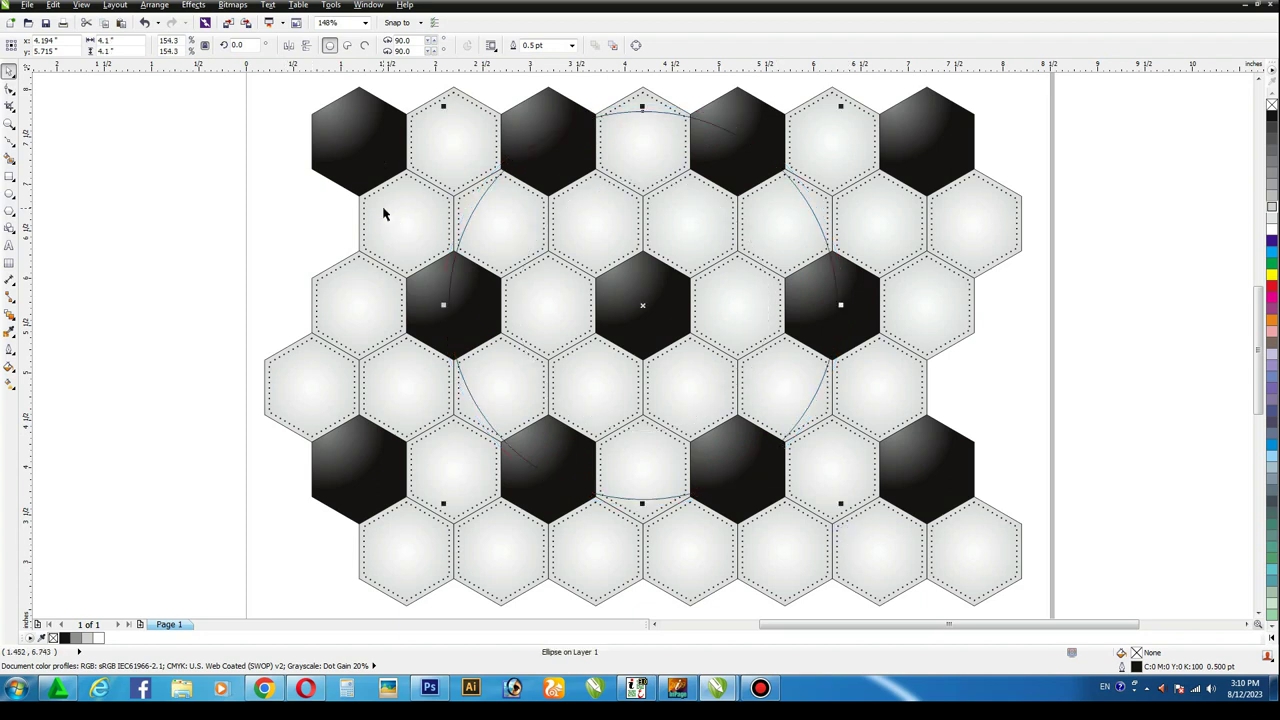
Apply a frozen Fish Eye lens at a 100% rate to the circle.
left_click(193, 5)
left_click(220, 161)
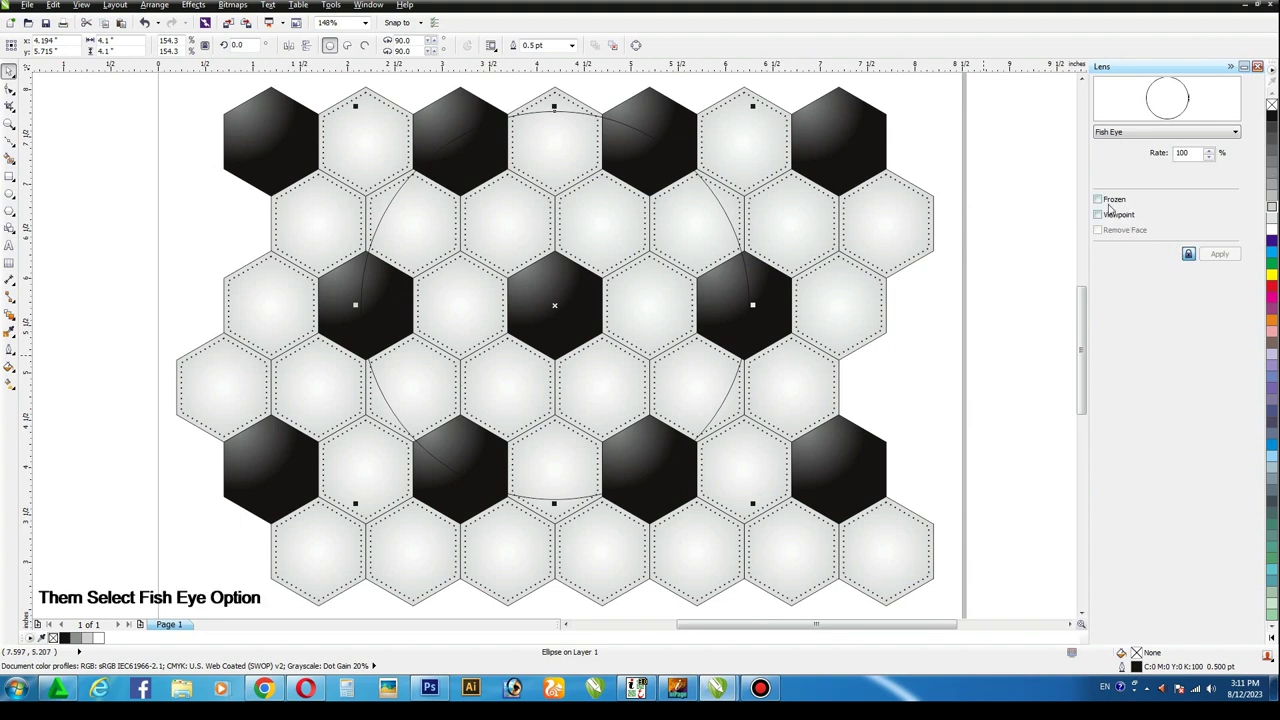
left_click(1108, 201)
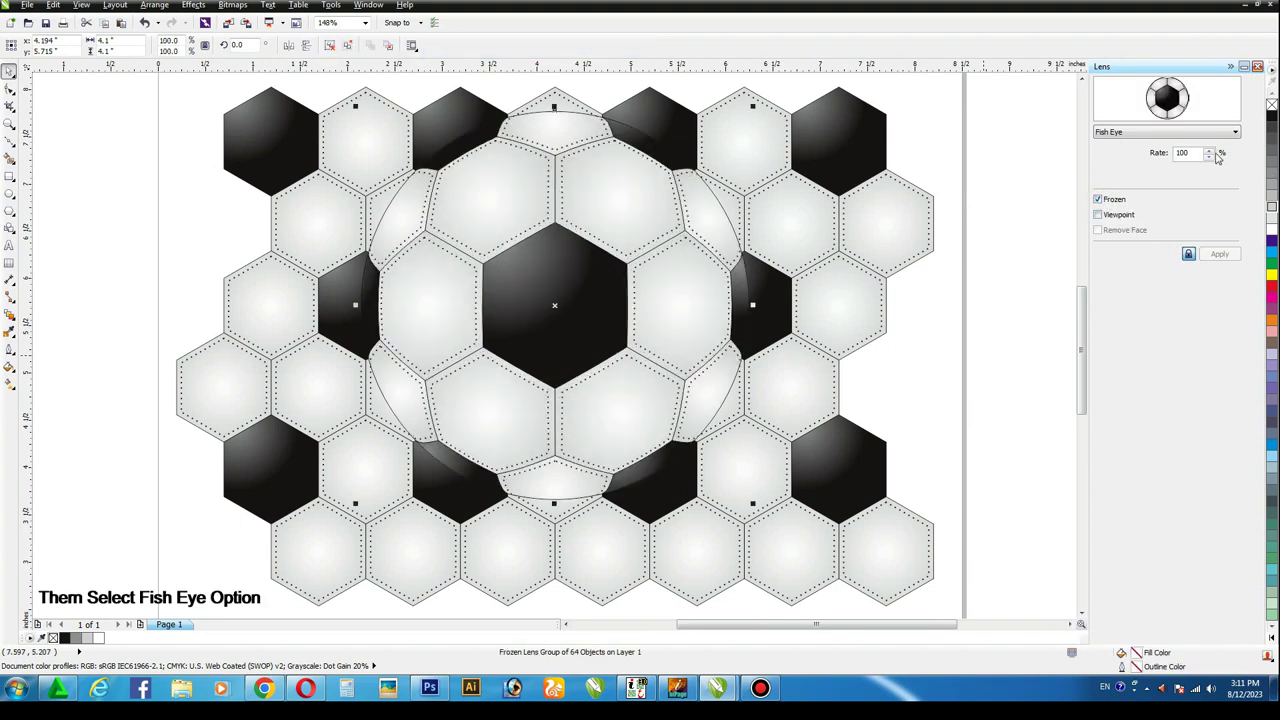
Raise the Fish Eye lens rate to 120%, apply it and close the lens settings.
left_click(1209, 156)
left_click(1208, 150)
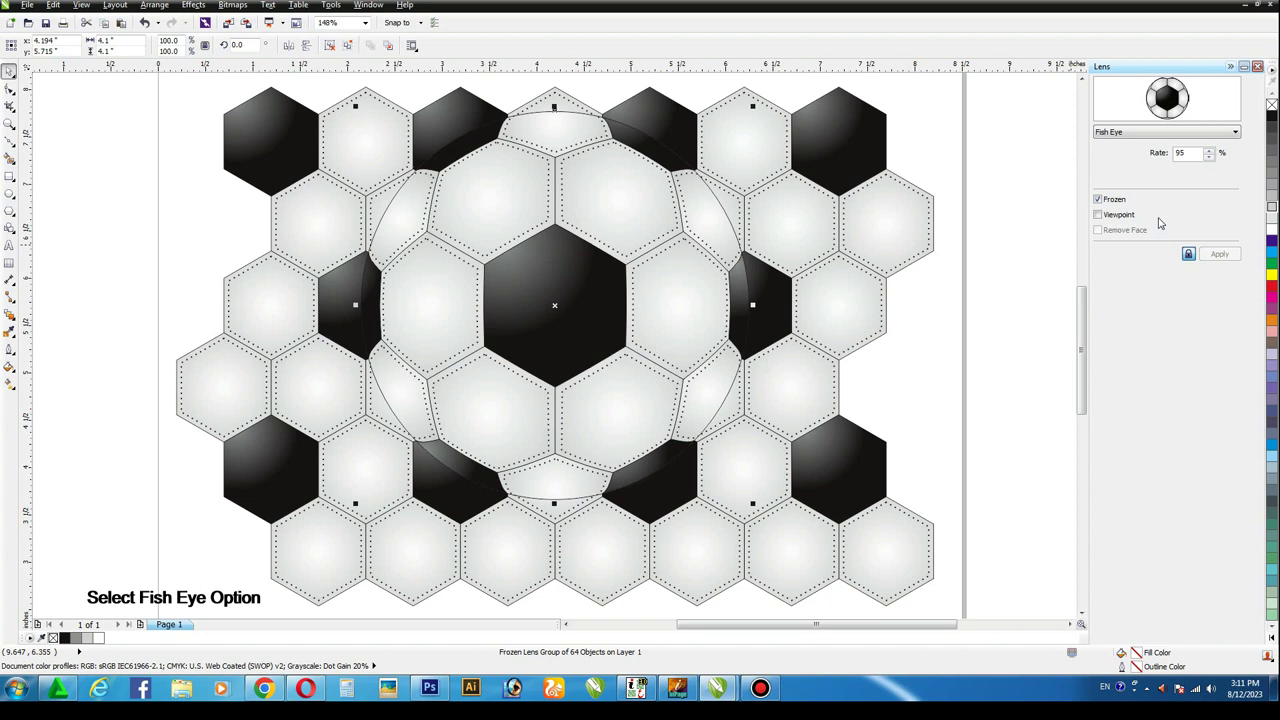
left_click(1208, 148)
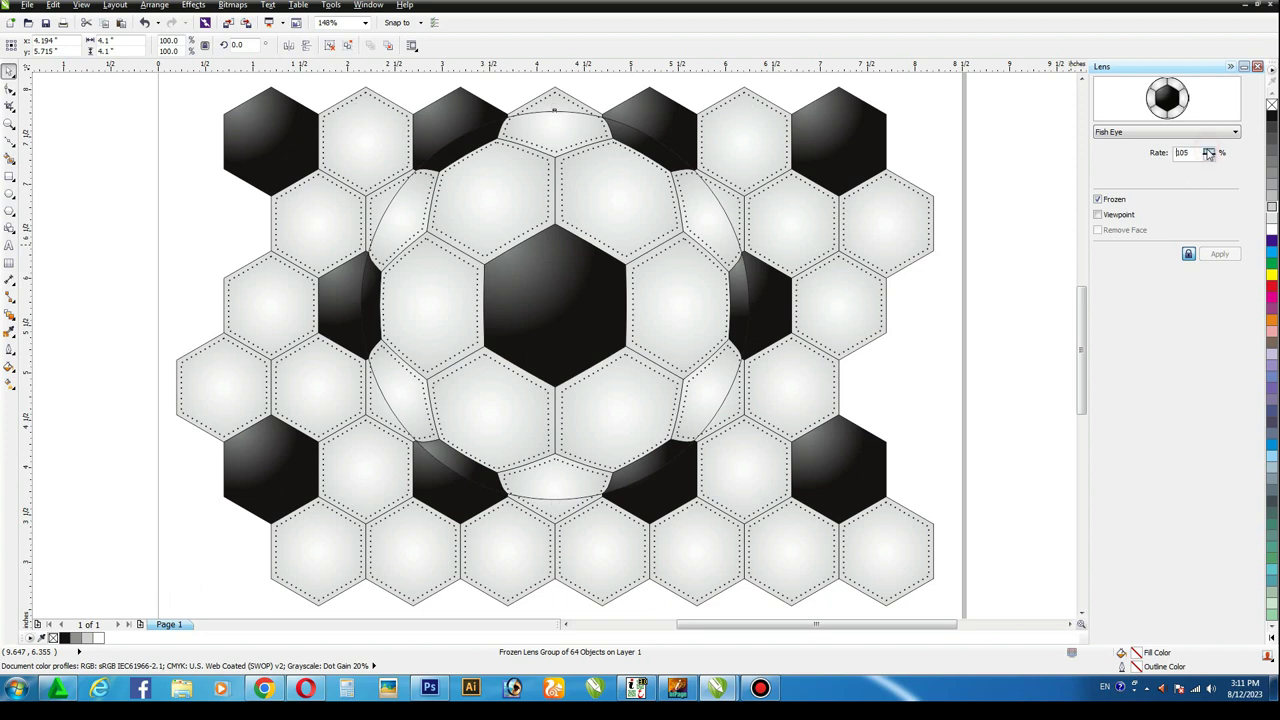
left_click(1208, 150)
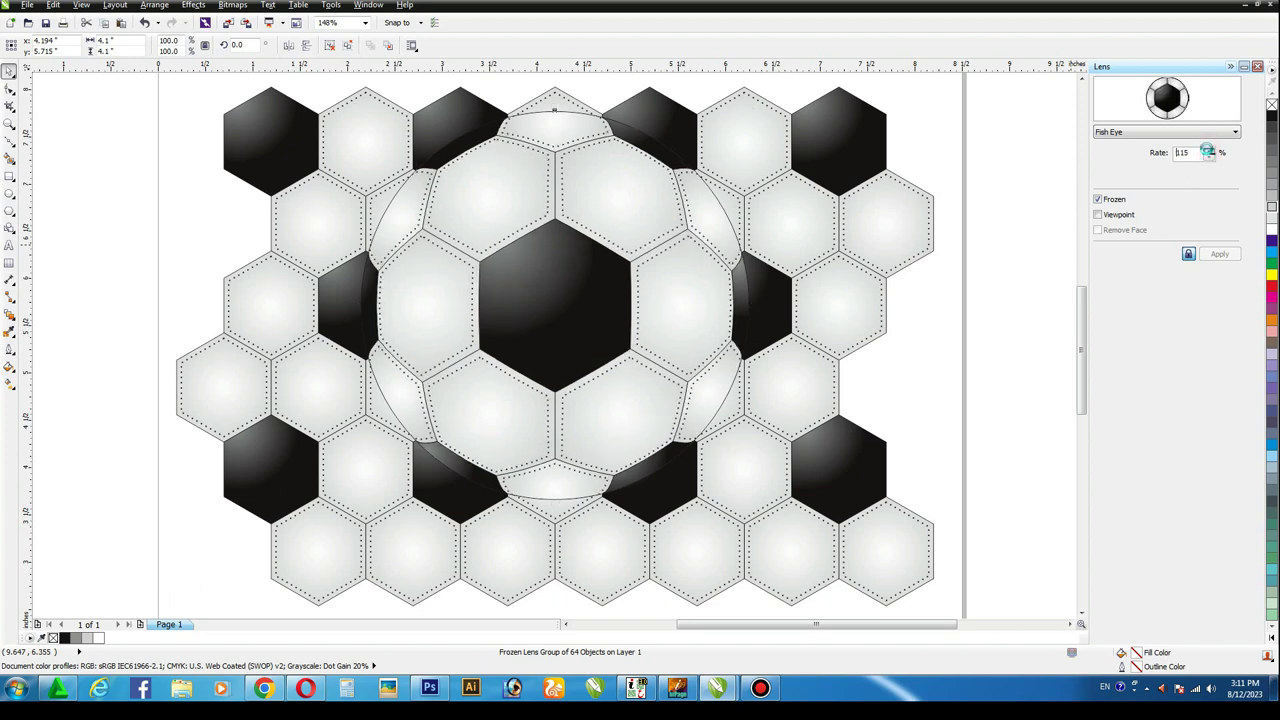
left_click(1208, 150)
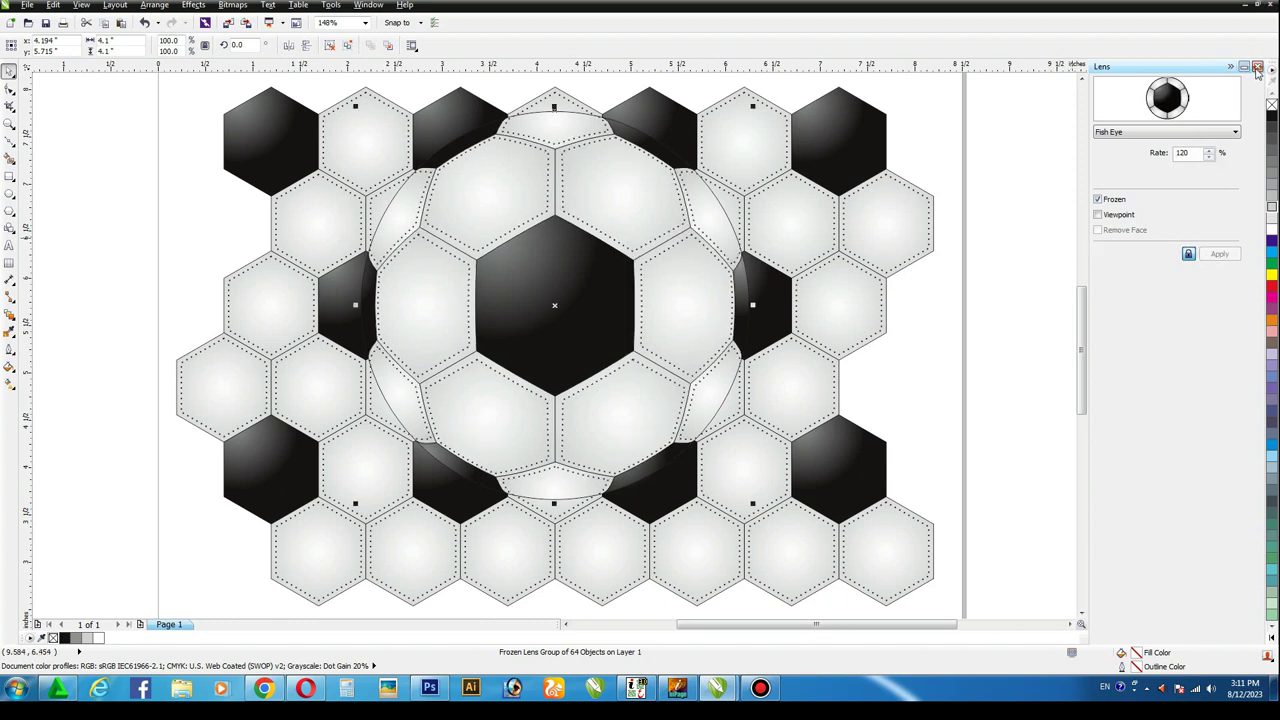
left_click(1216, 256)
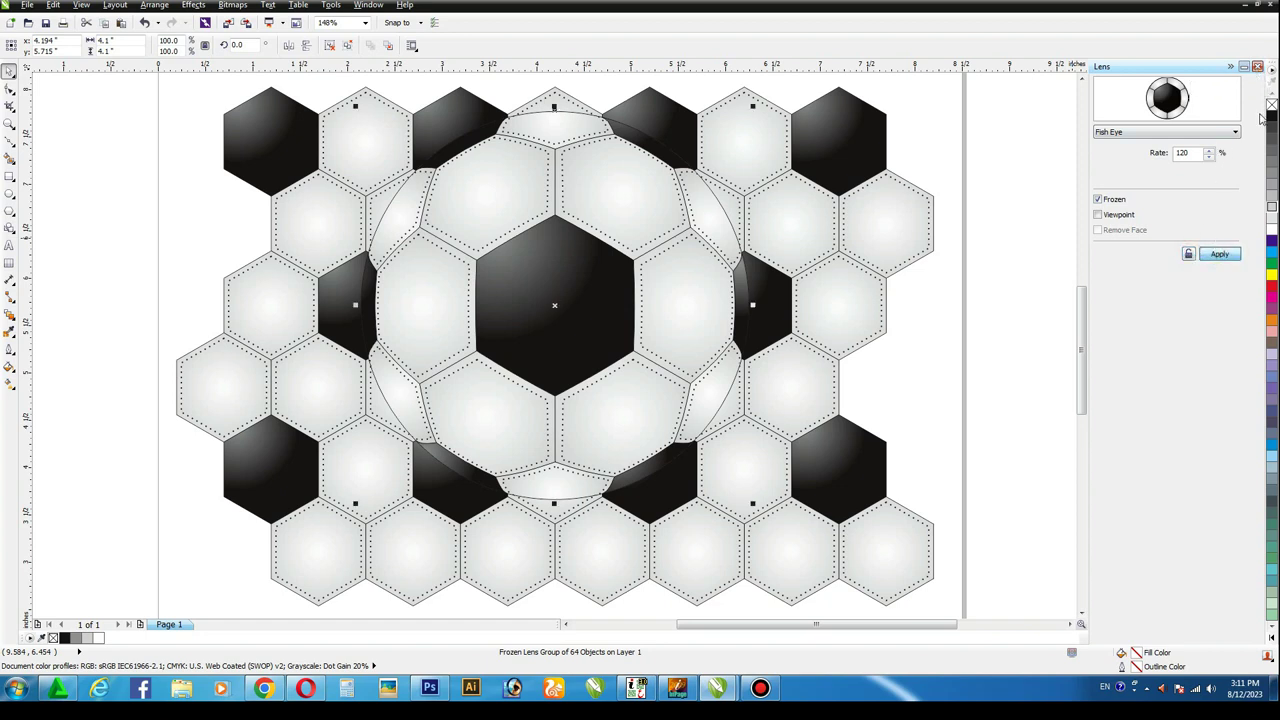
left_click(1258, 66)
Move the frozen lens ball off the honeycomb pattern to the empty area left of the page.
scroll(760, 240, "down", 2)
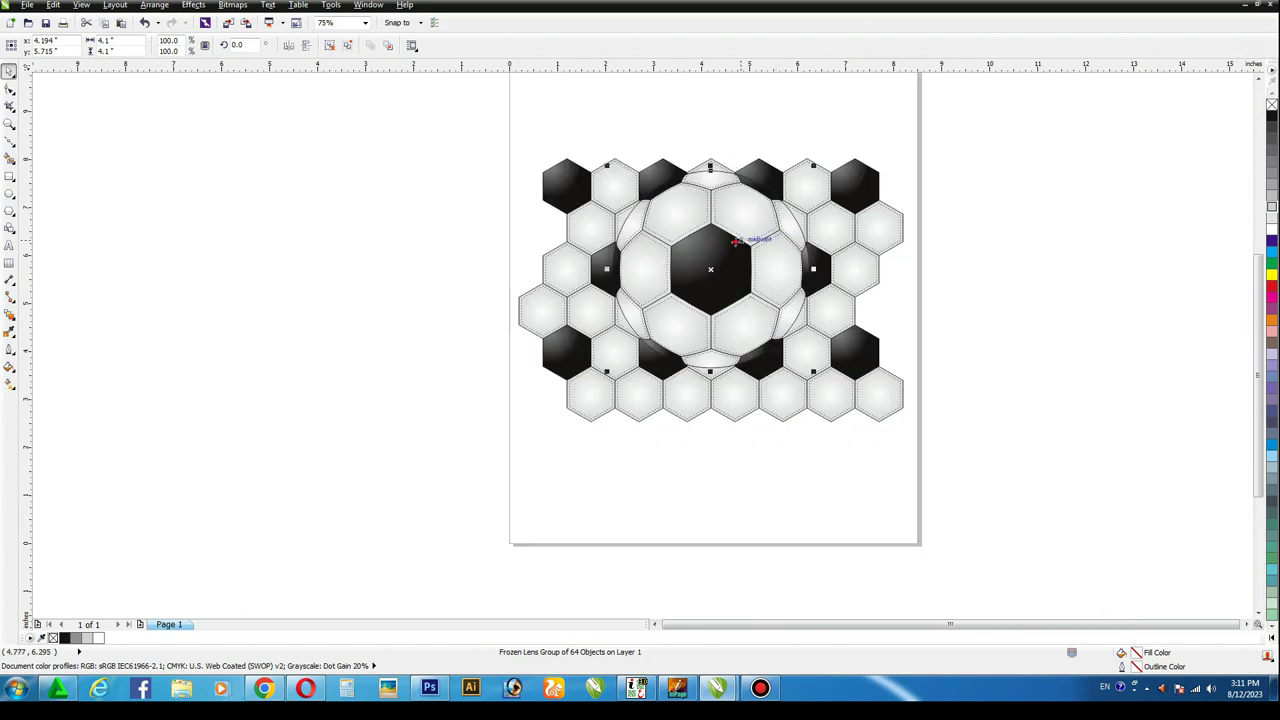
left_click_drag(706, 232, 309, 206)
left_click_drag(443, 120, 425, 205)
left_click_drag(137, 91, 470, 300)
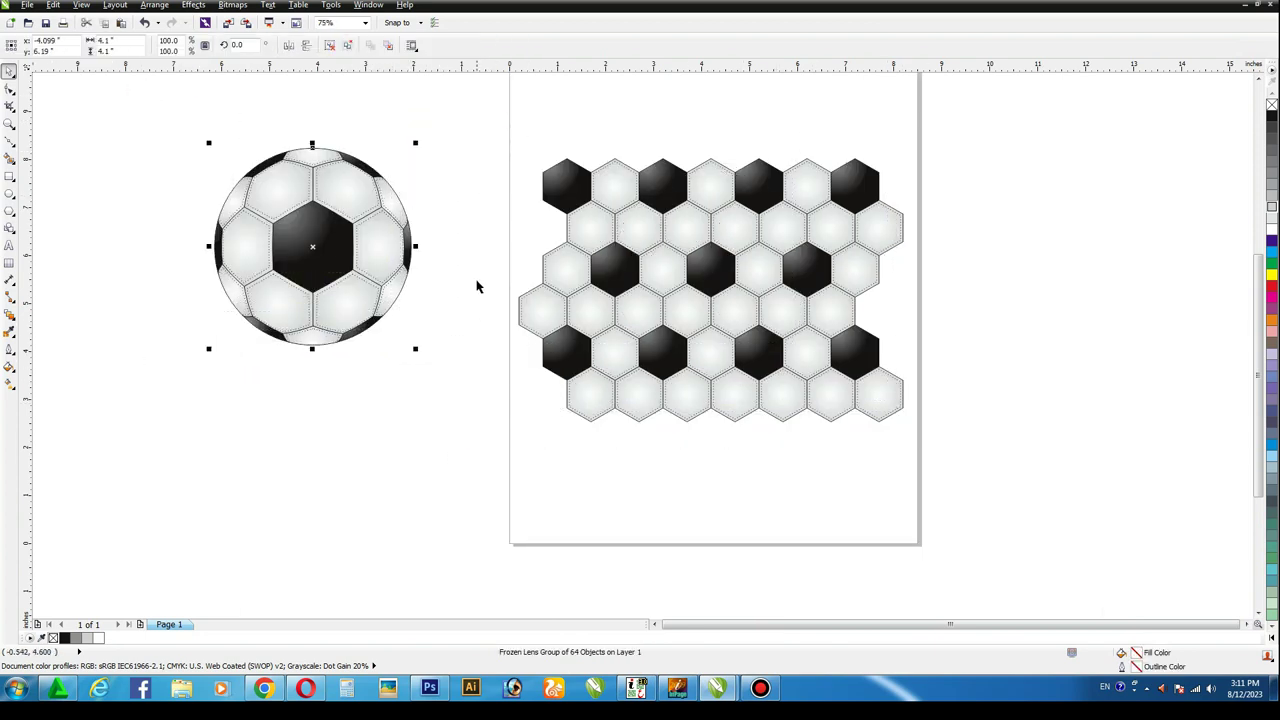
Remove the solid outline from the frozen lens ball.
key("z")
left_click_drag(167, 118, 498, 406)
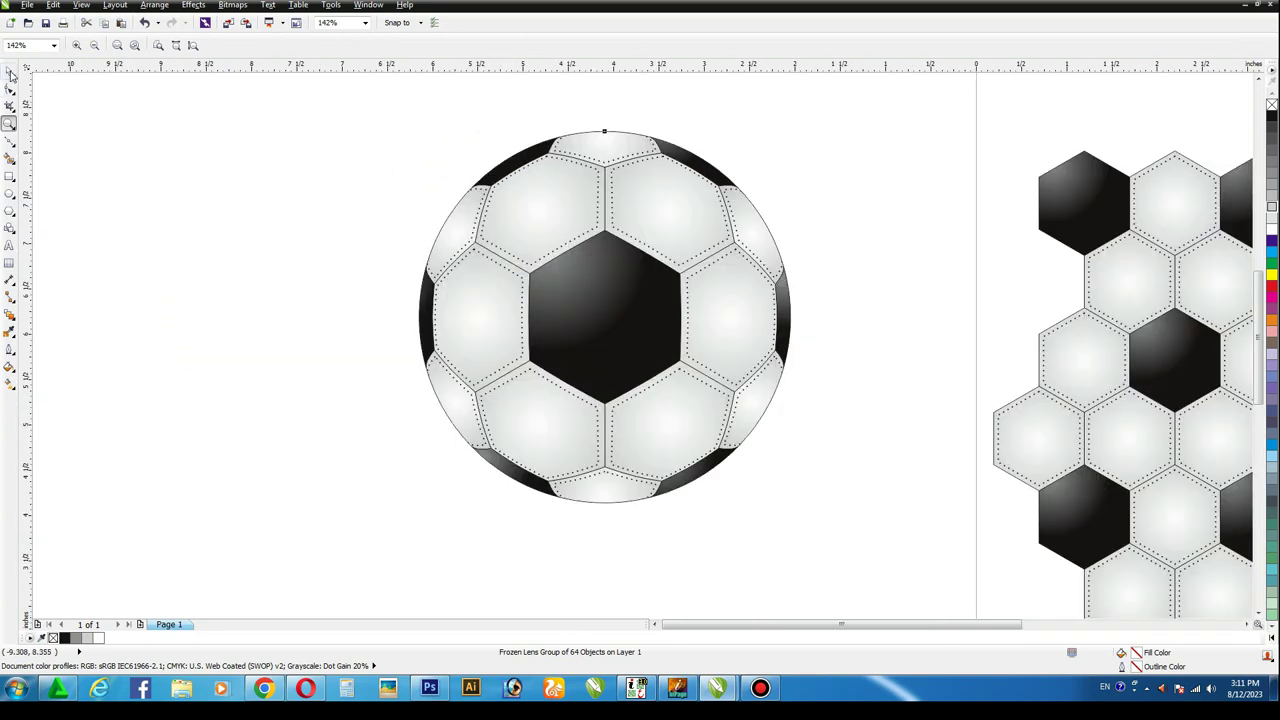
left_click(10, 73)
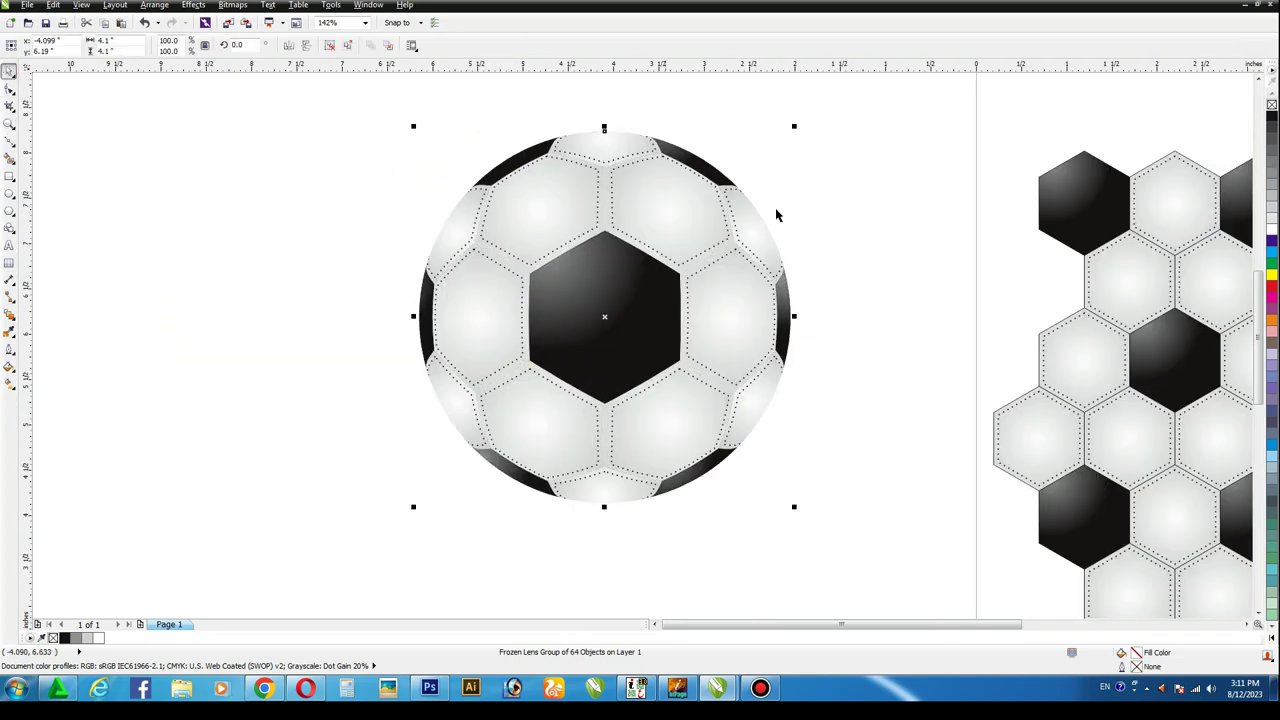
left_click(827, 165)
Draw a flat ellipse about 3.96 by 0.52 inches below the ball and centre it horizontally with the ball.
left_click(9, 194)
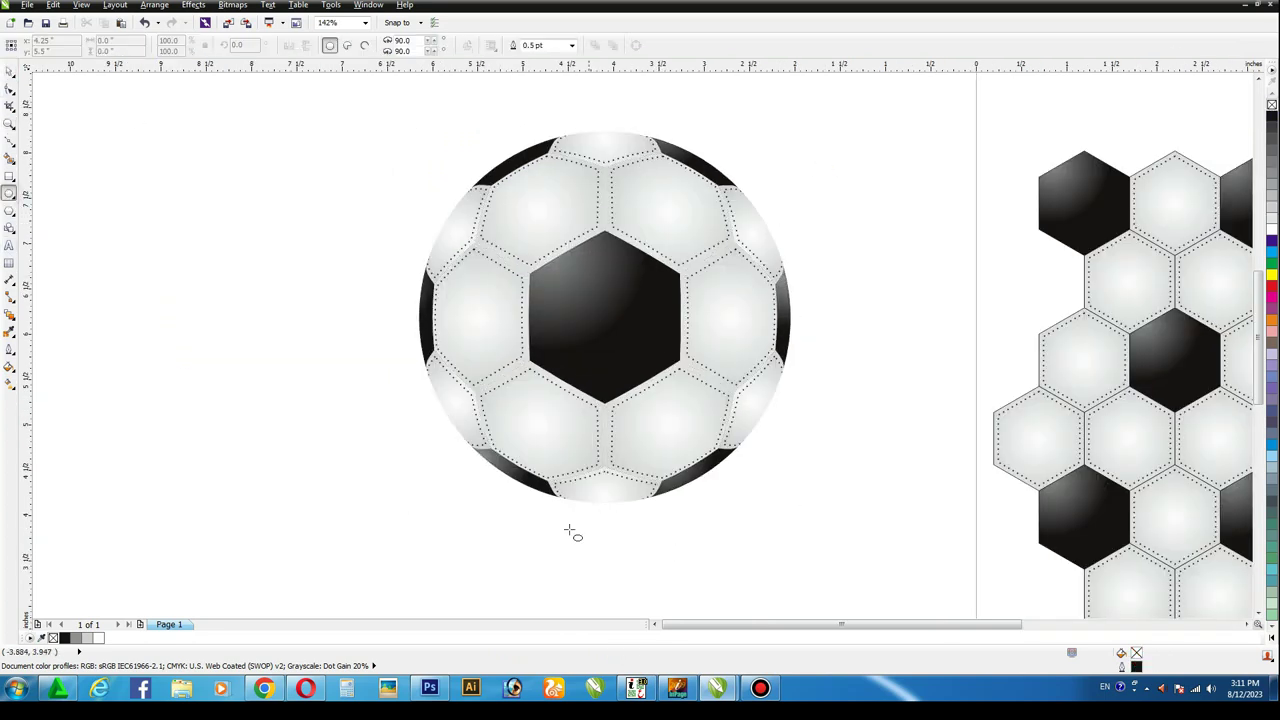
left_click_drag(390, 521, 758, 576)
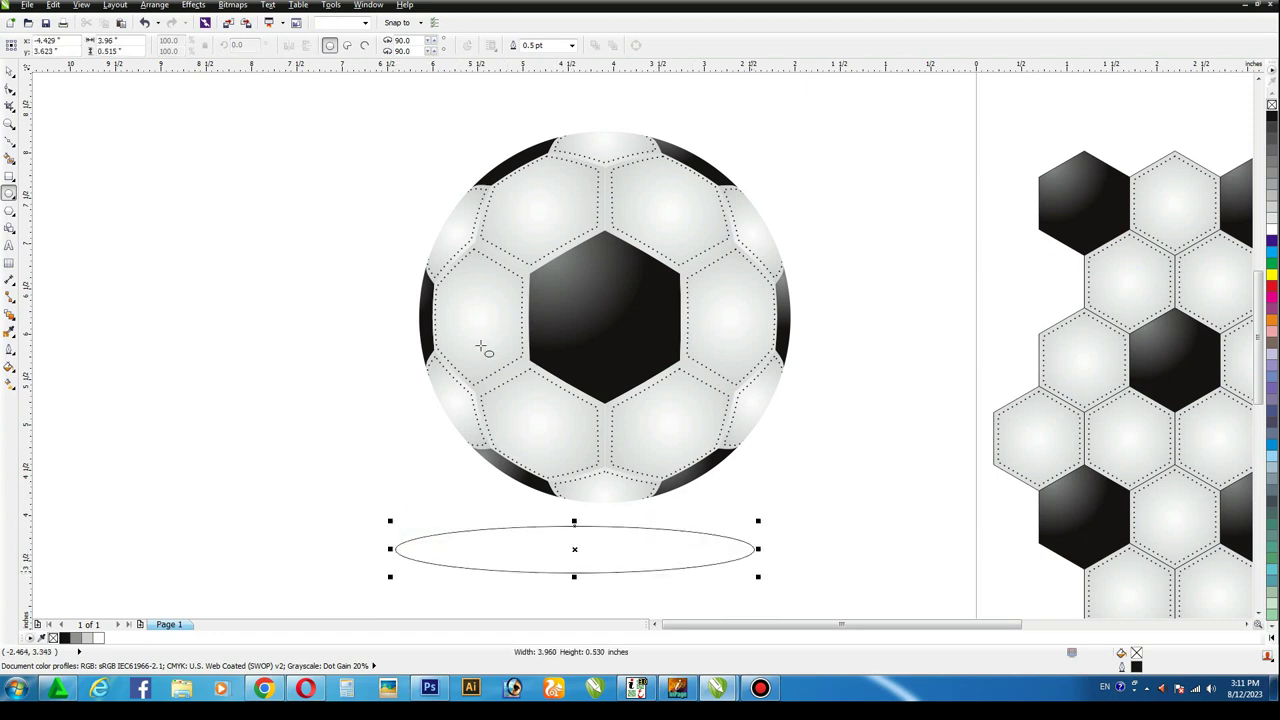
left_click(9, 73)
left_click(608, 220, "shift")
key("c")
left_click(737, 520)
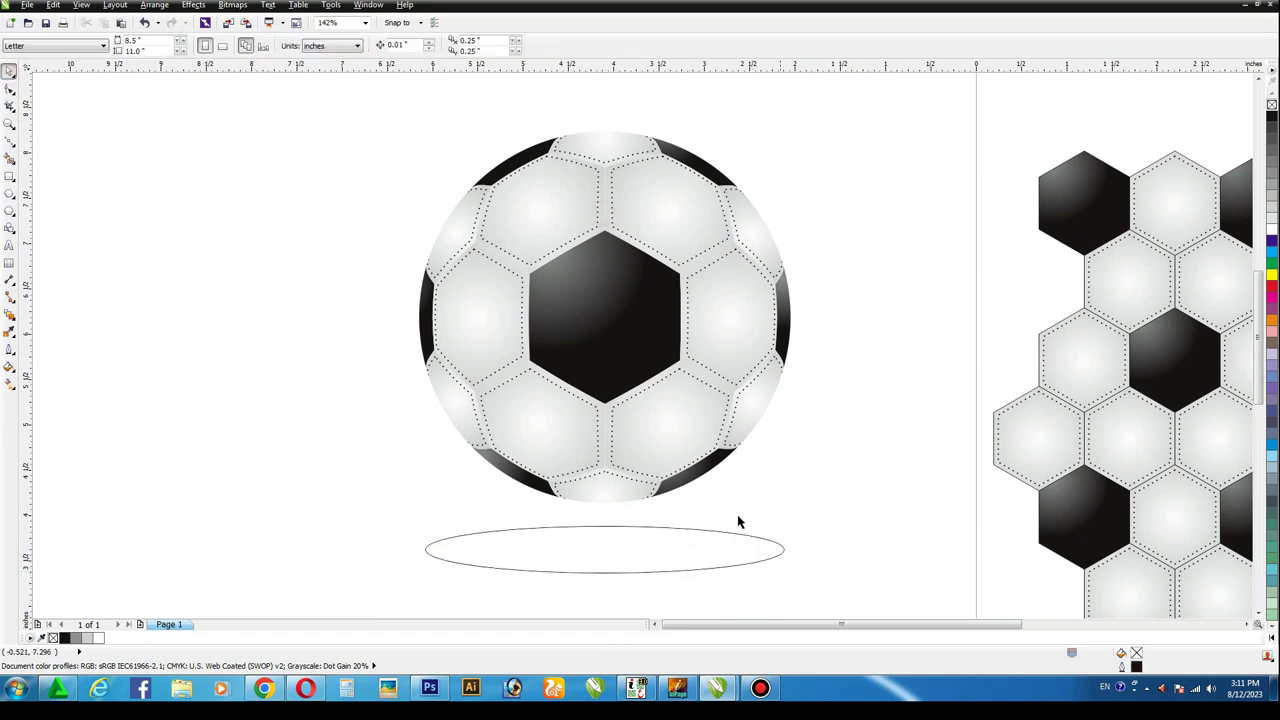
Shrink the ellipse to about 2.49 by 0.32 inches and give it a black fill with no outline.
left_click(708, 560)
left_click_drag(788, 523, 721, 529)
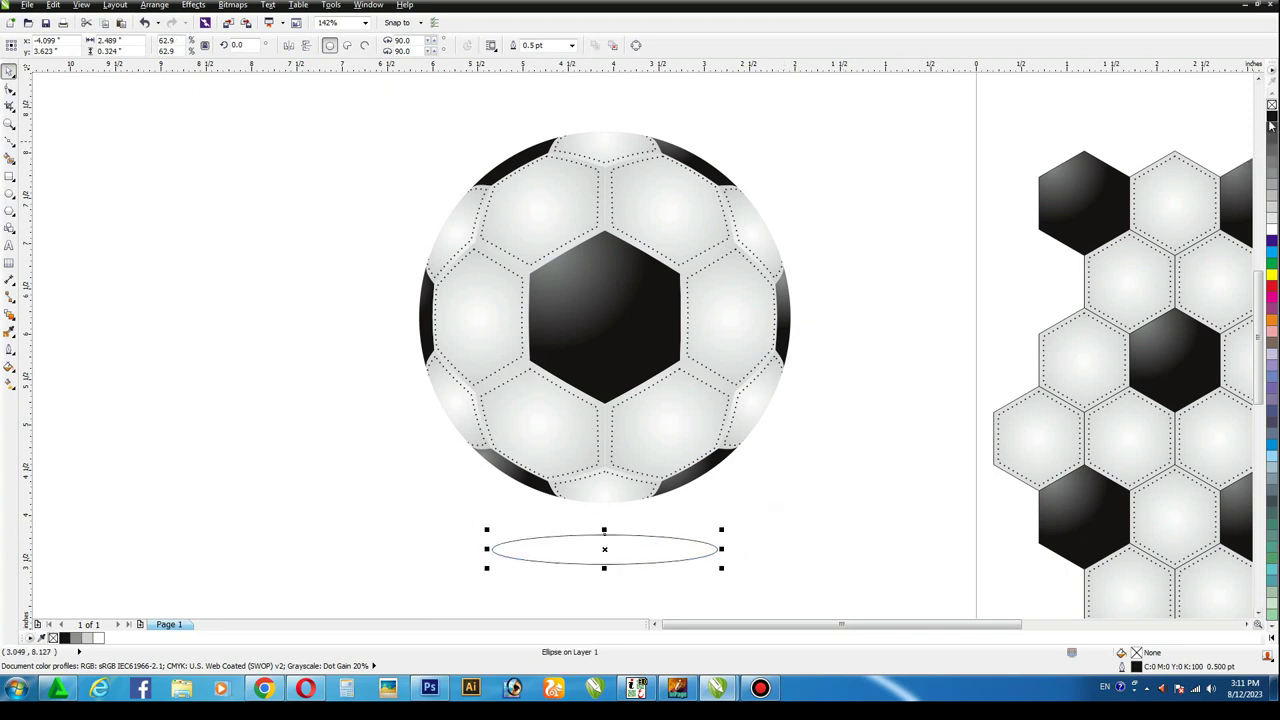
left_click(1271, 118)
right_click(1271, 104)
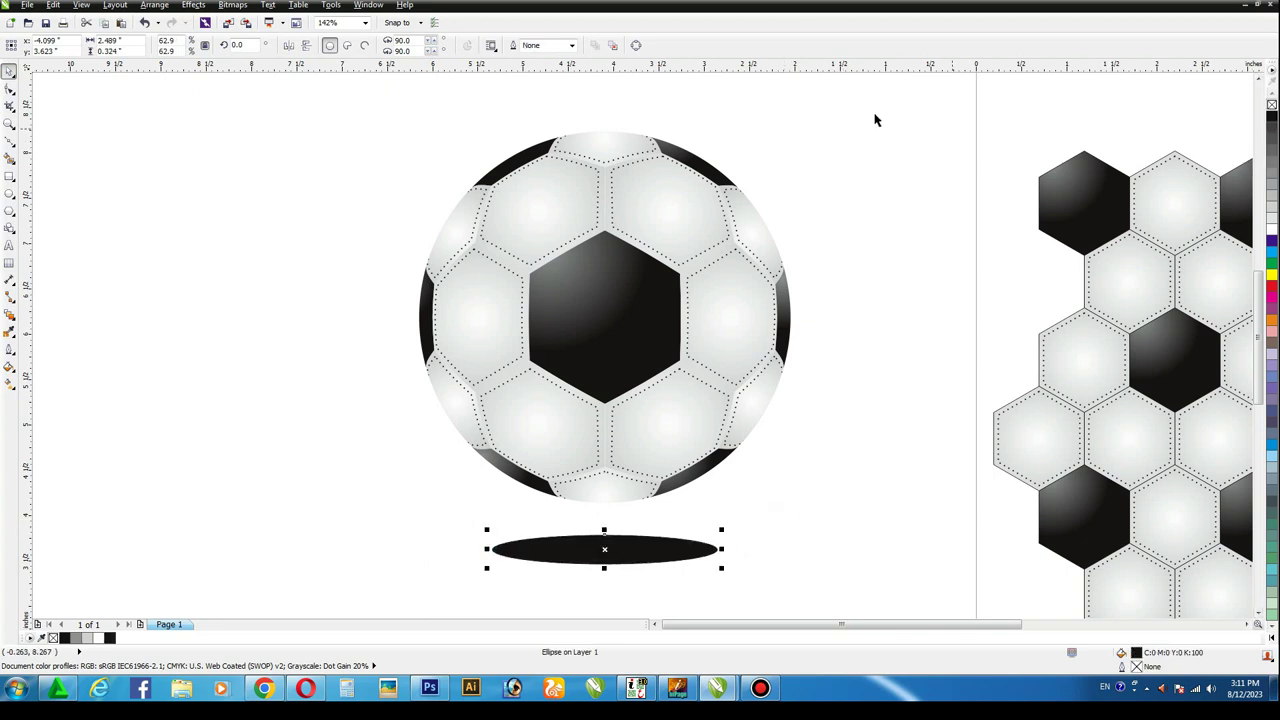
Convert the black ellipse to a 600 dpi CMYK bitmap with anti-aliasing and a transparent background.
left_click(234, 6)
left_click(265, 14)
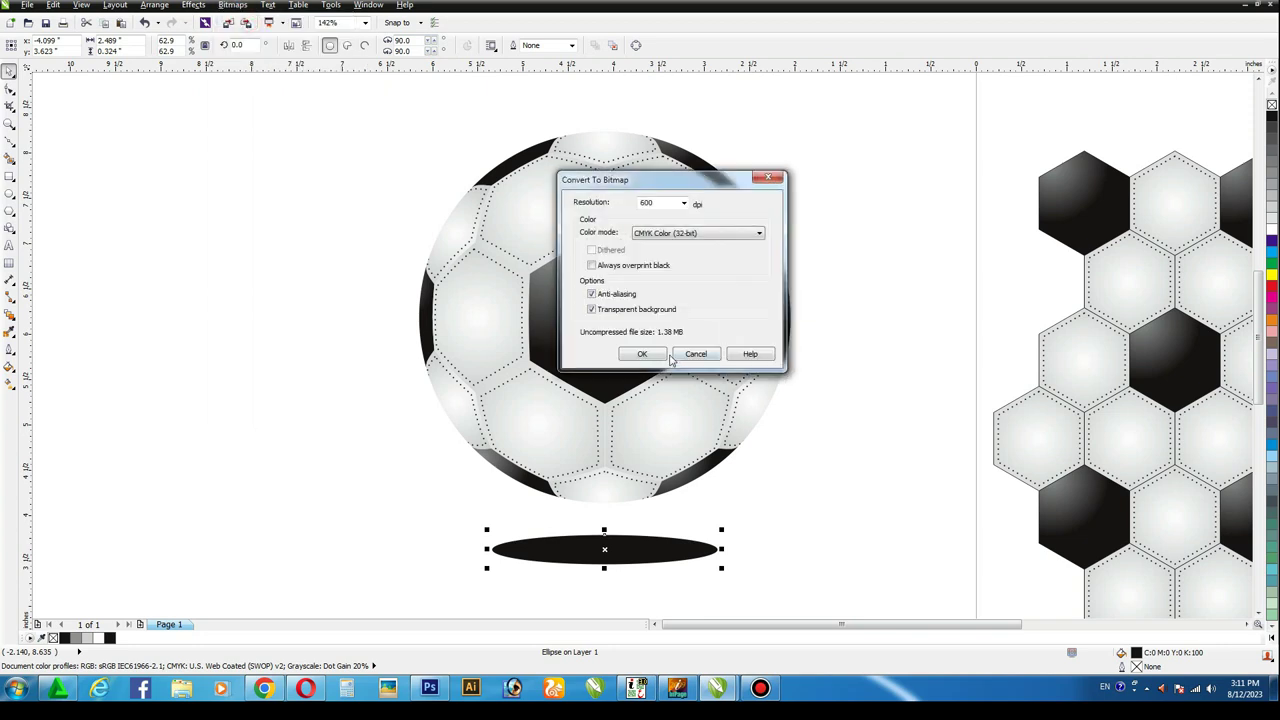
left_click(646, 354)
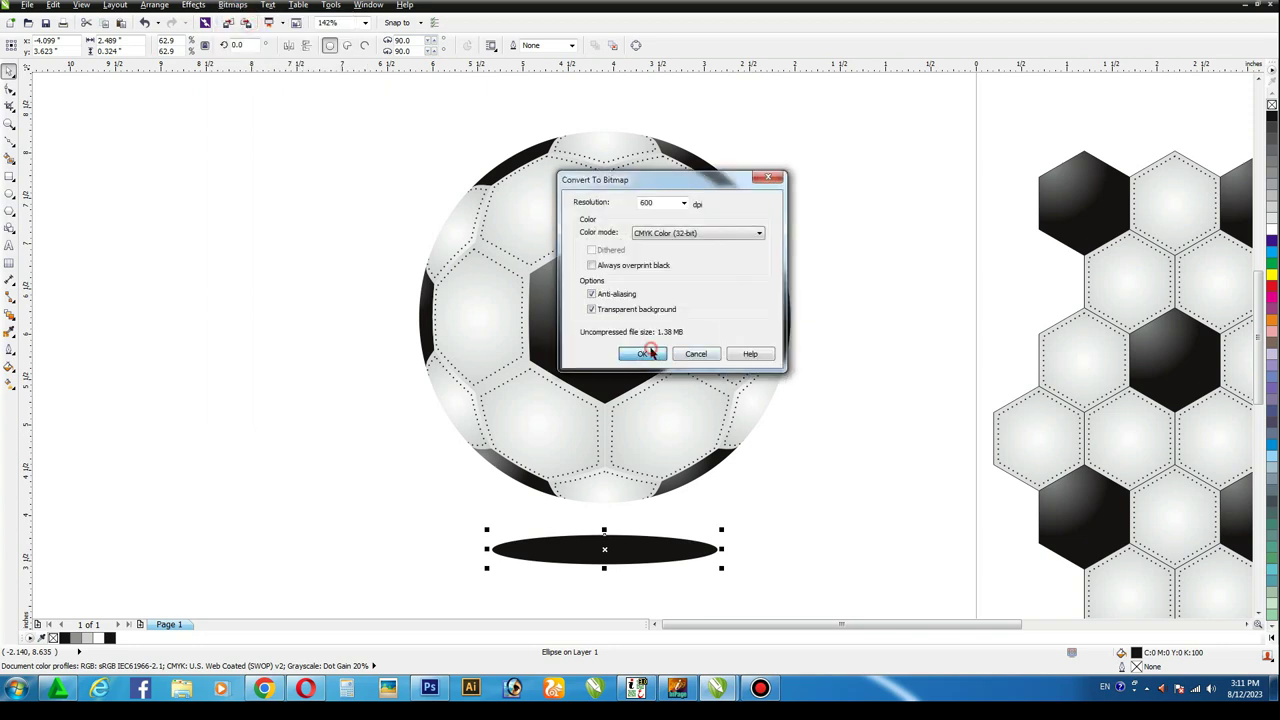
Apply a Gaussian Blur with a radius of 94 pixels to the ellipse bitmap.
left_click(234, 6)
mouse_move(258, 296)
left_click(378, 310)
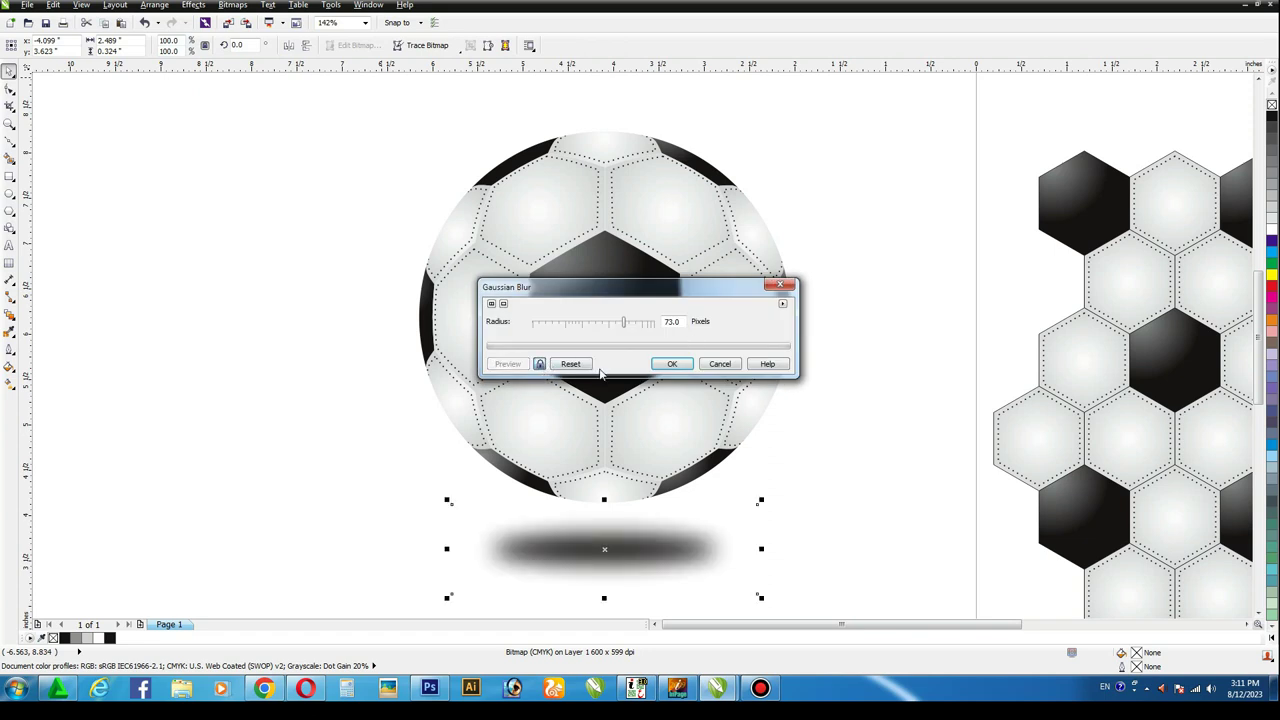
left_click_drag(632, 325, 631, 320)
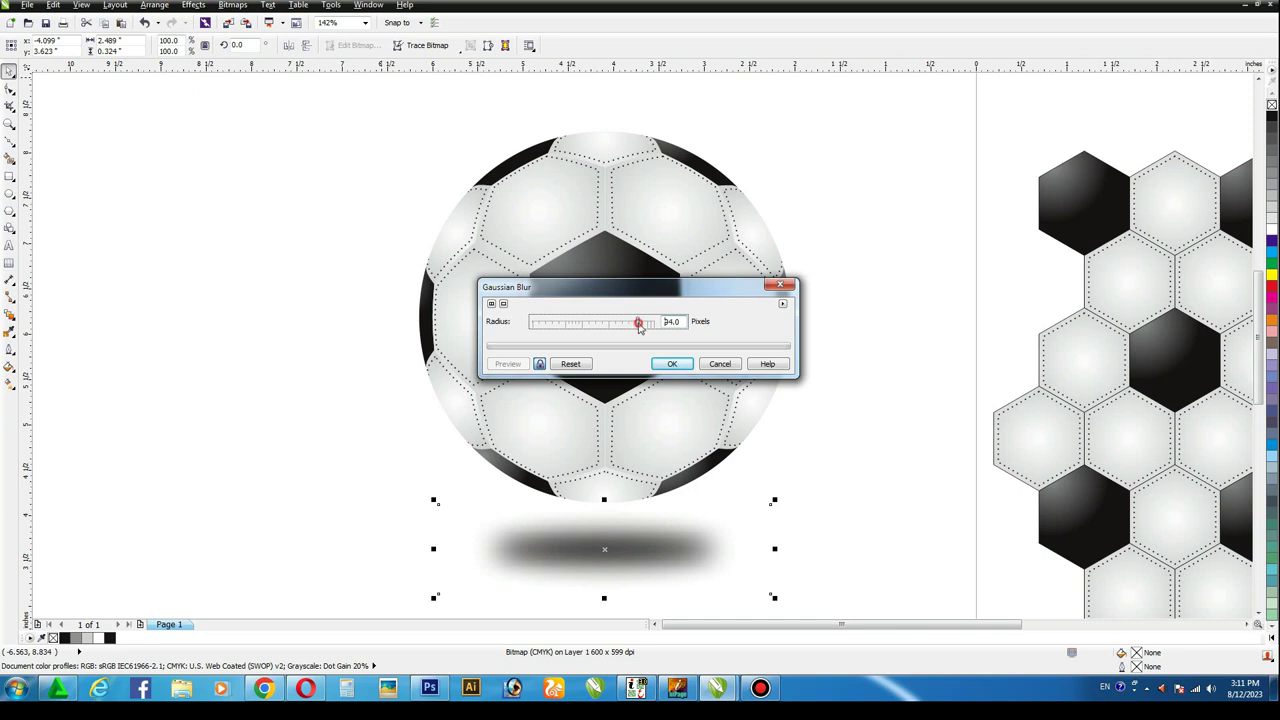
left_click(672, 363)
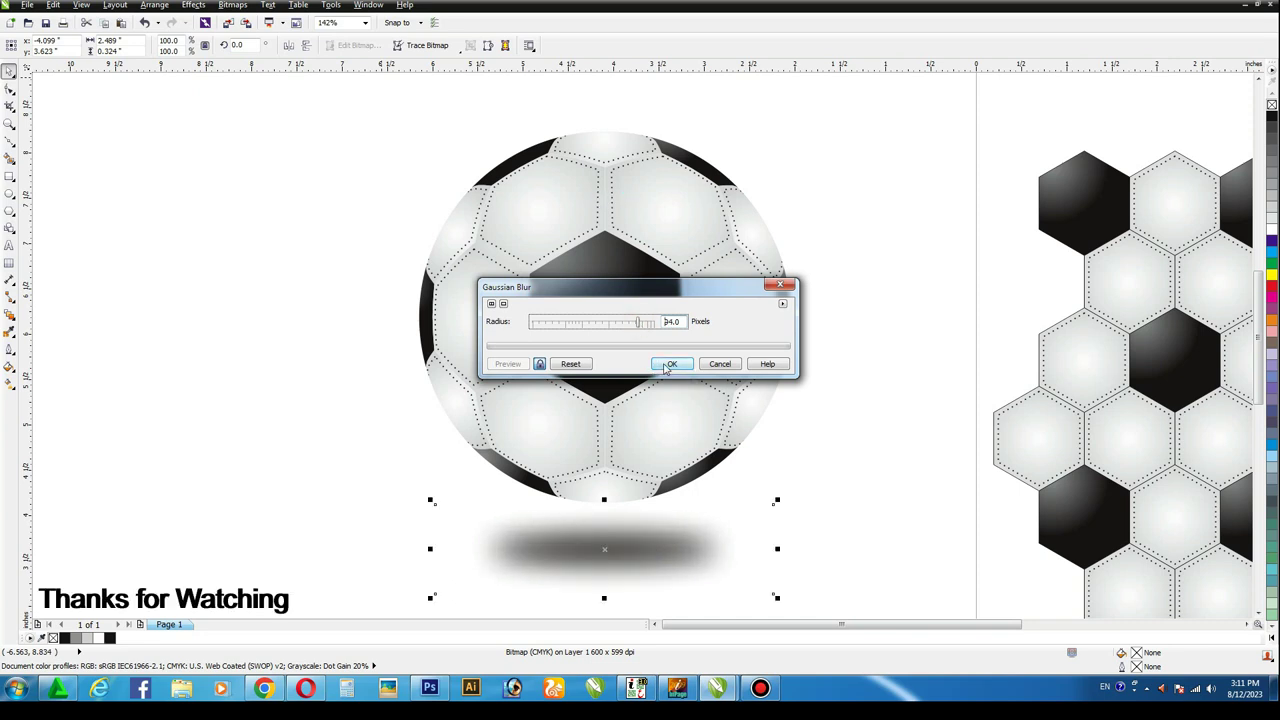
Enlarge the blurred shadow to about 4.27 by 1.14 inches and shift it slightly lower beneath the ball.
left_click_drag(776, 601, 801, 604)
left_click_drag(680, 526, 676, 553)
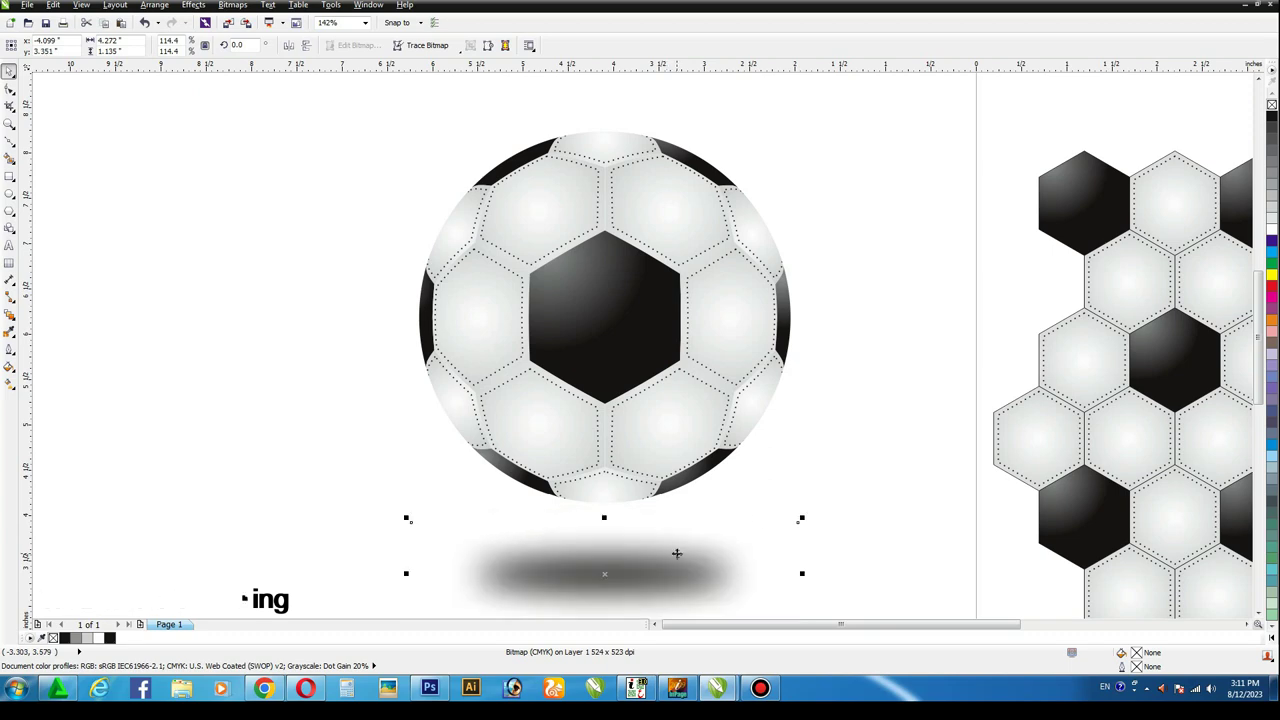
key("F4")
left_click(517, 287)
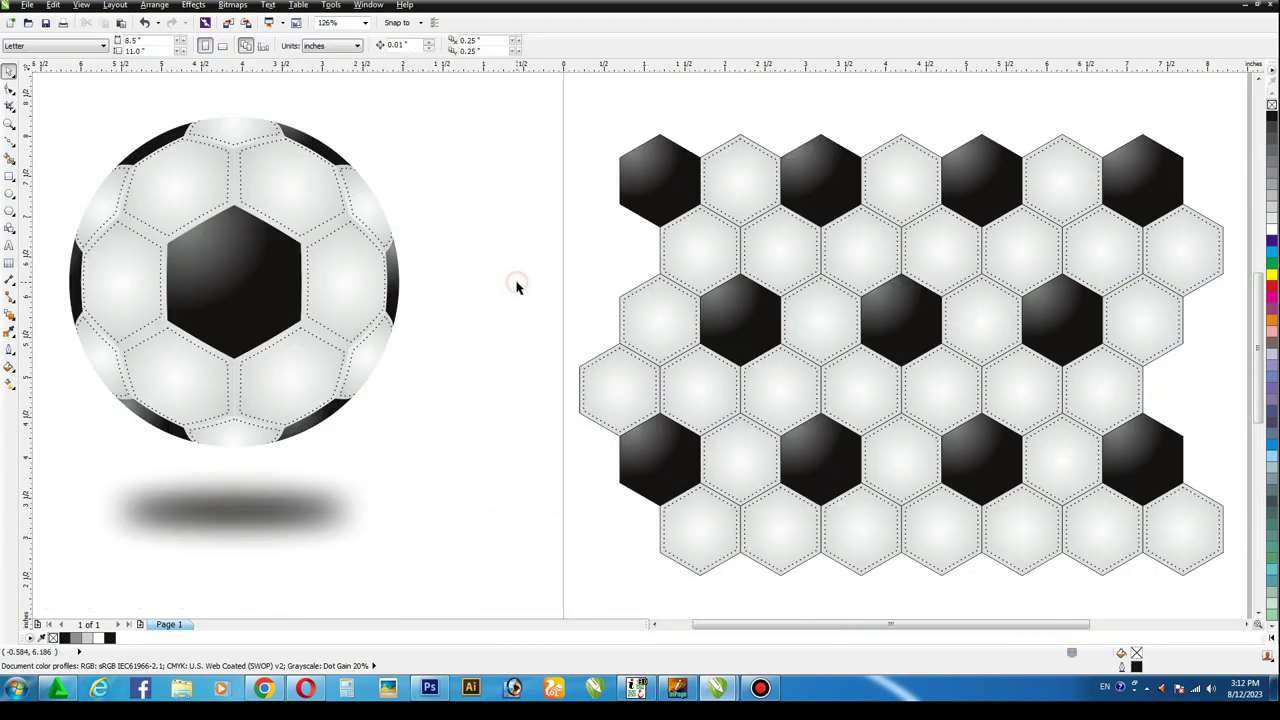